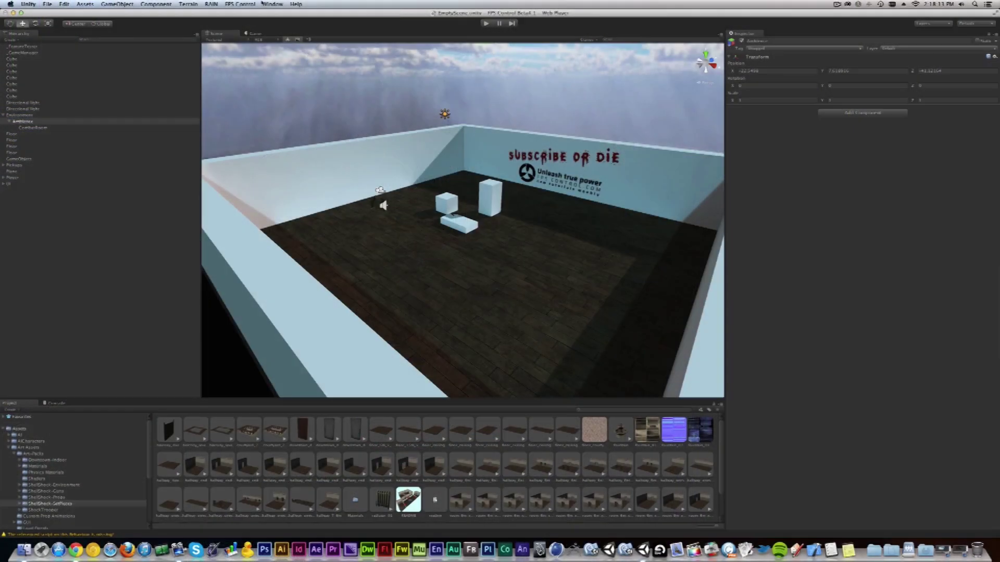
Step: Open FPS Control, sign in with the account username and password, and open the Music Control section
click(240, 5)
click(241, 14)
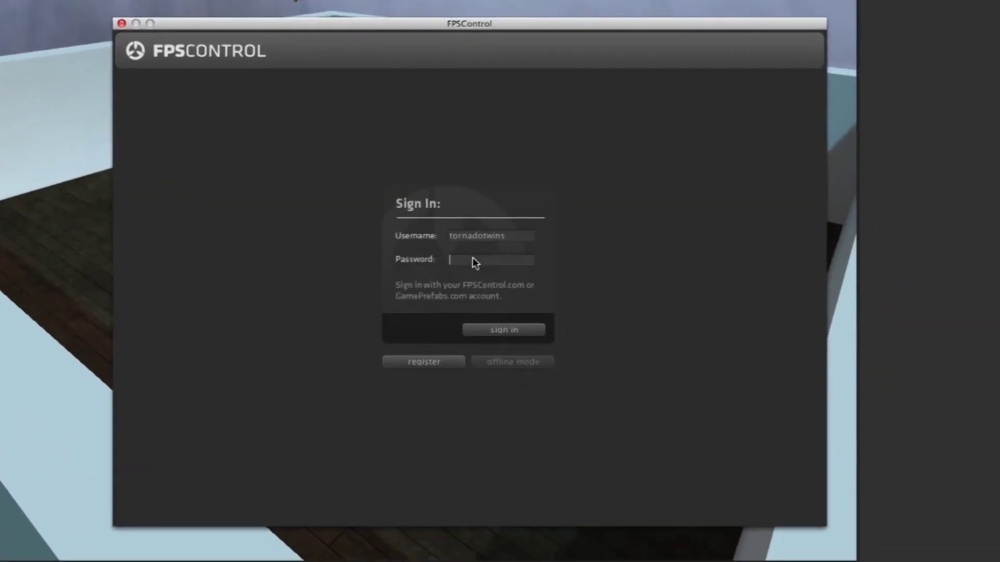
click(495, 328)
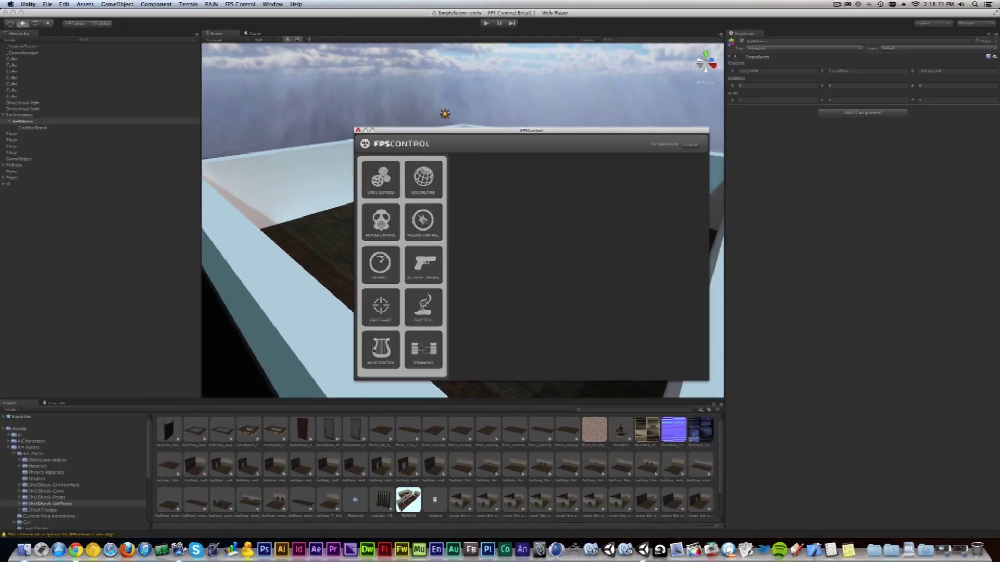
click(380, 349)
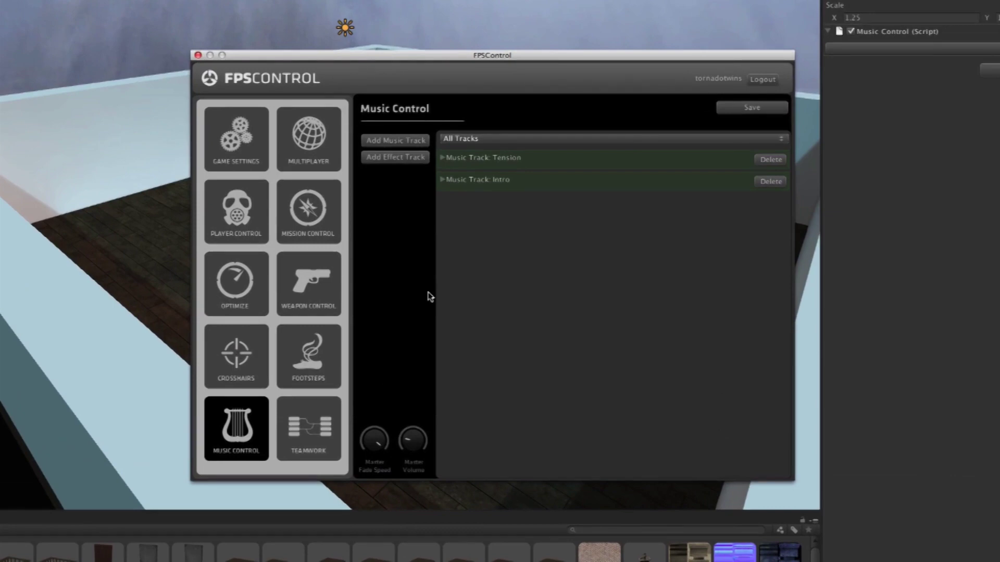
click(404, 157)
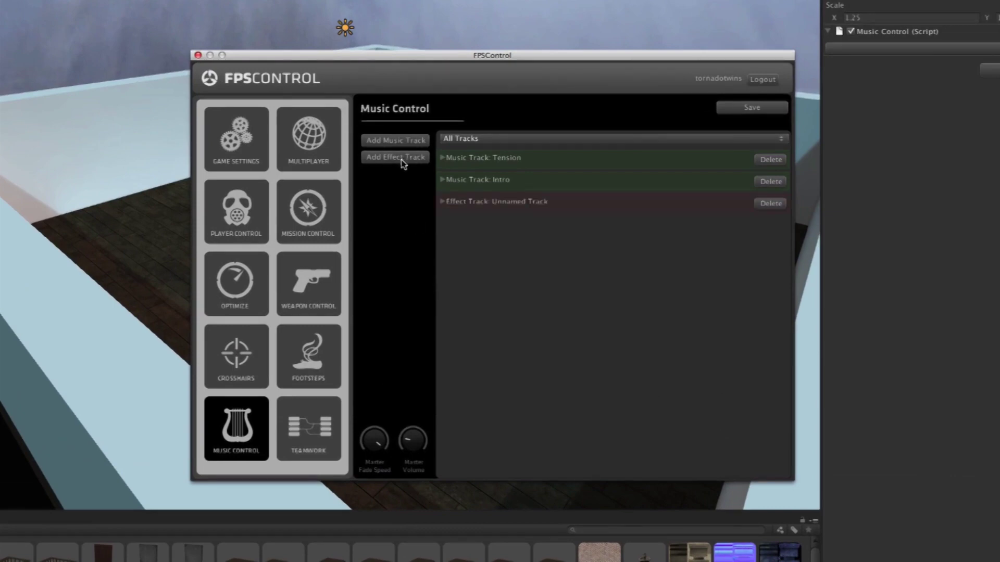
click(443, 203)
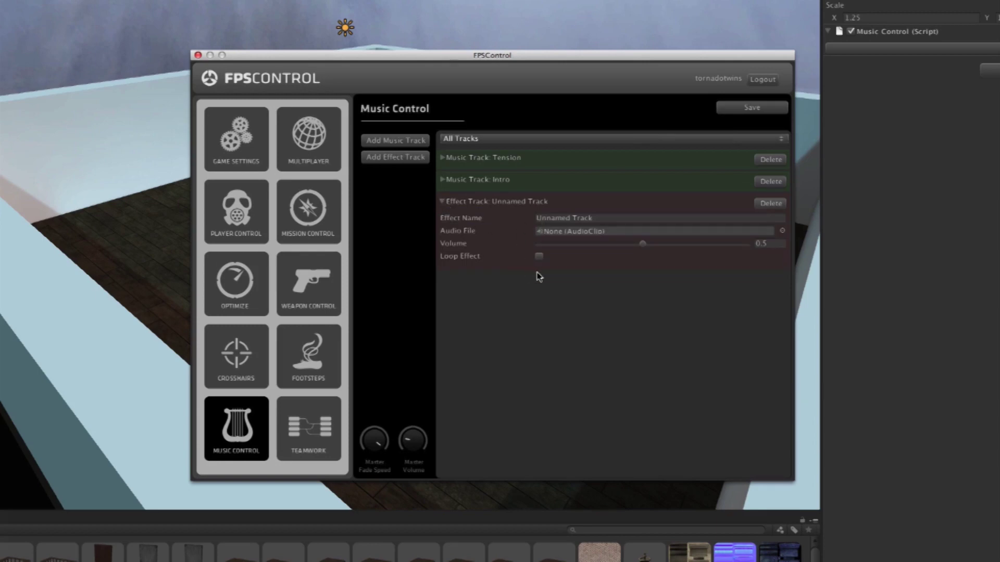
click(766, 205)
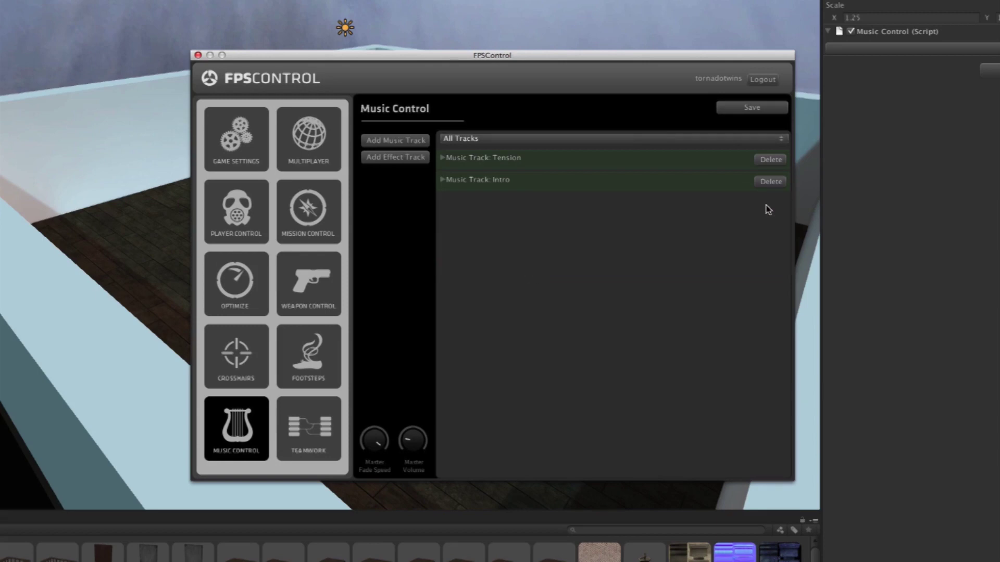
click(400, 142)
click(443, 202)
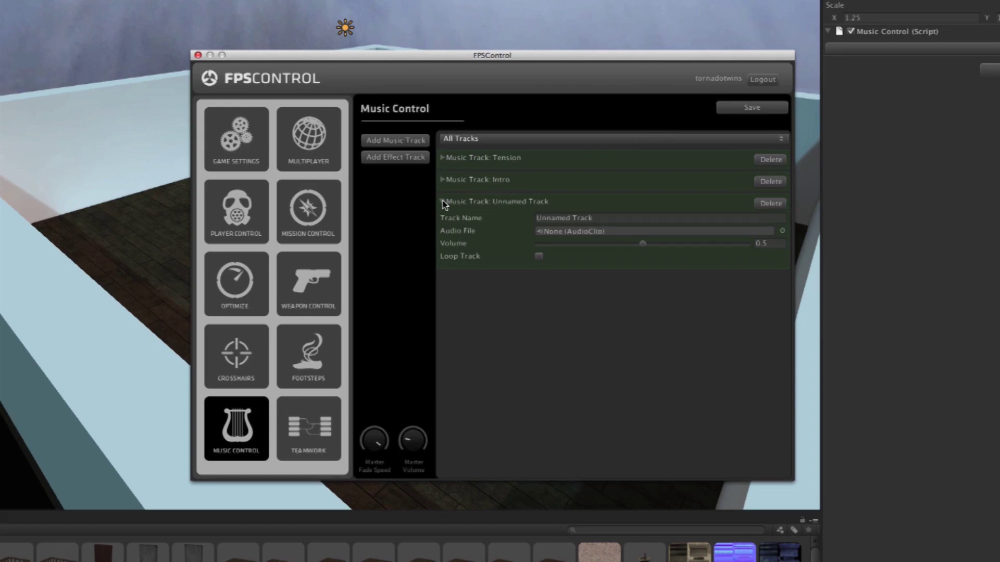
click(442, 202)
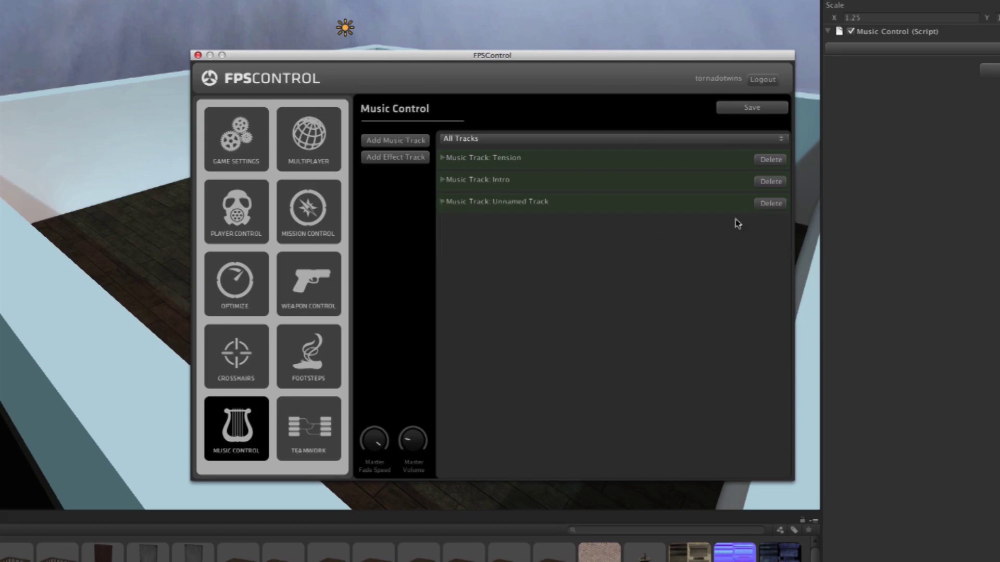
click(772, 204)
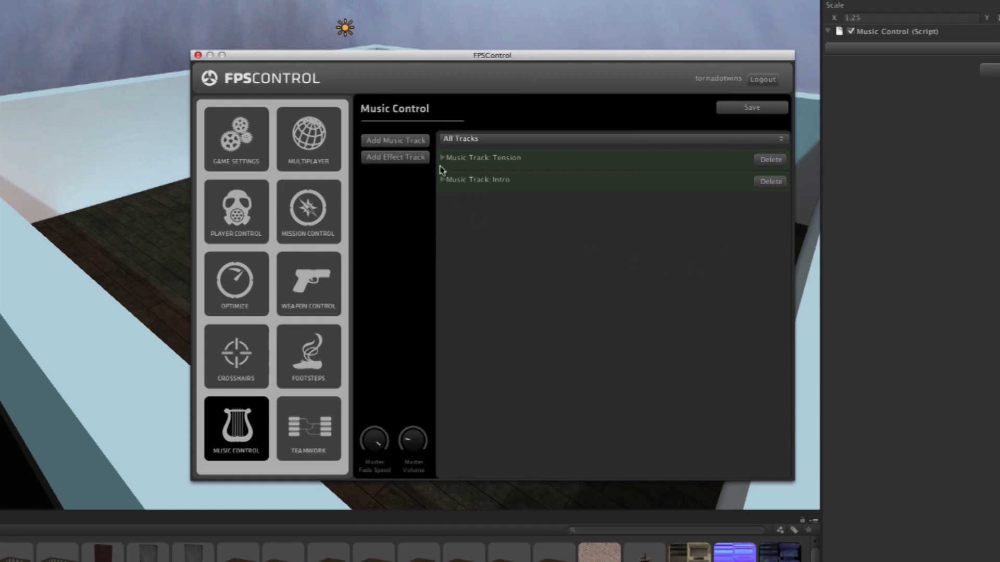
Step: Add a music track and assign the VGMTensionLoop clip from the Video Game Music Bundle 2 folder as its audio file
click(394, 145)
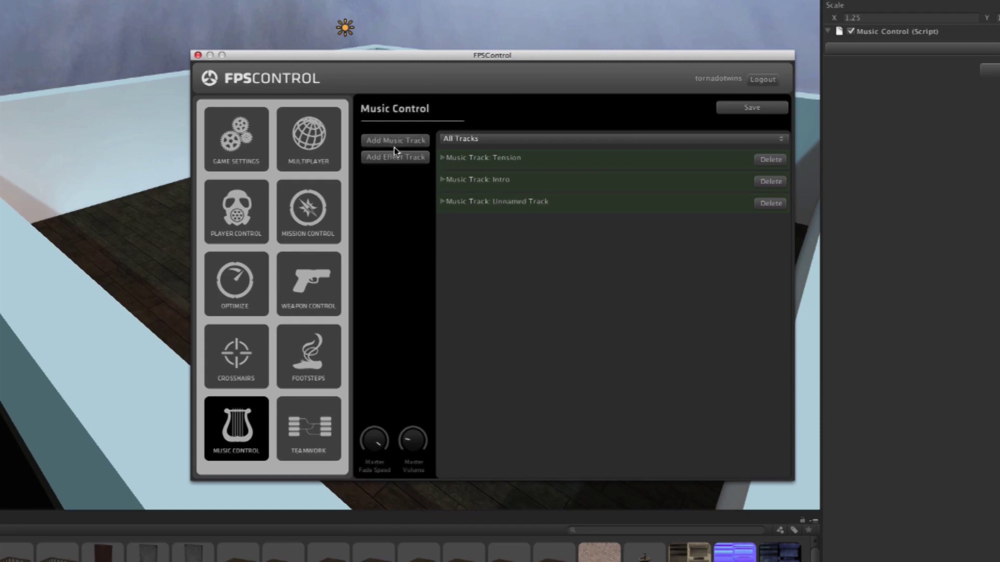
click(442, 202)
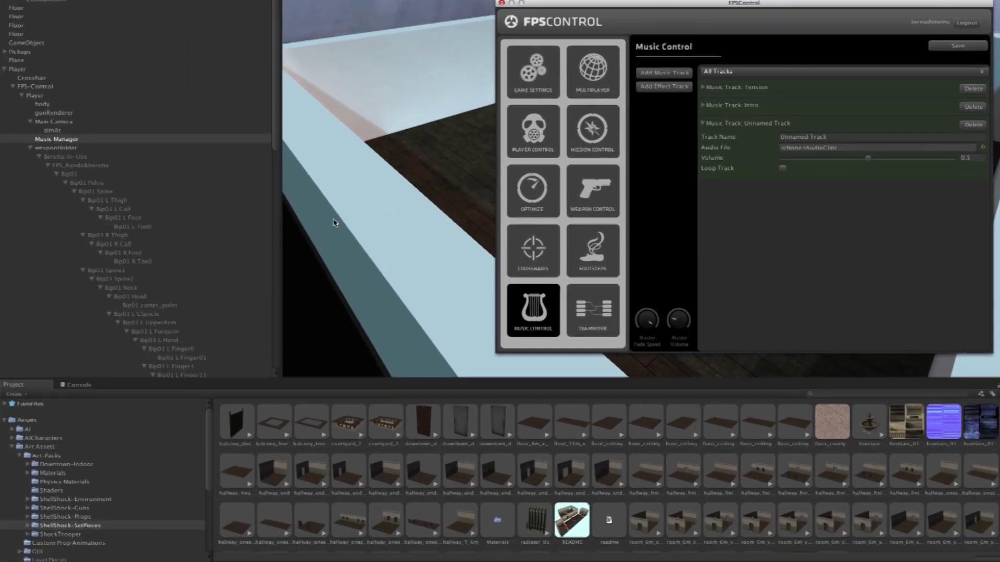
click(12, 447)
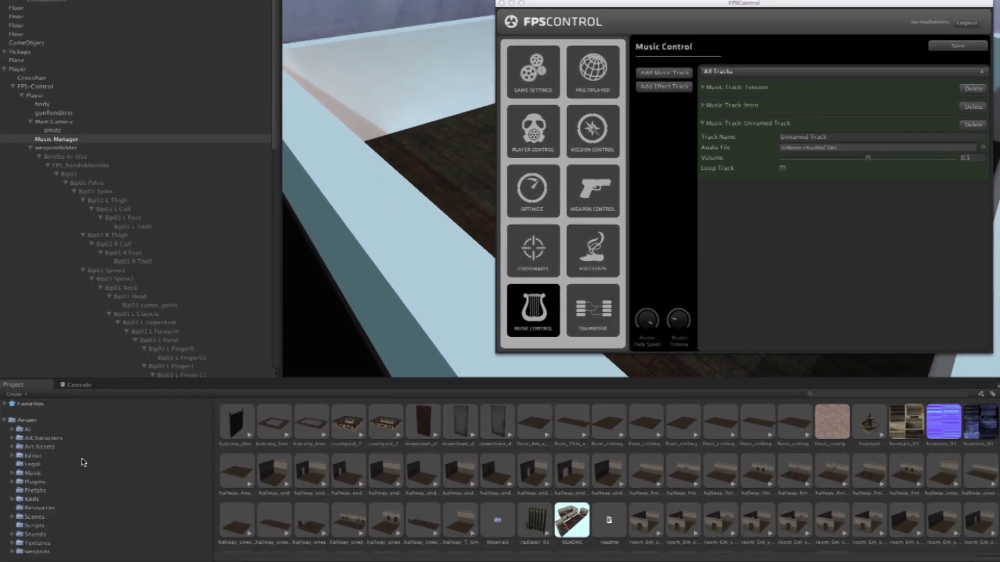
click(28, 475)
click(13, 474)
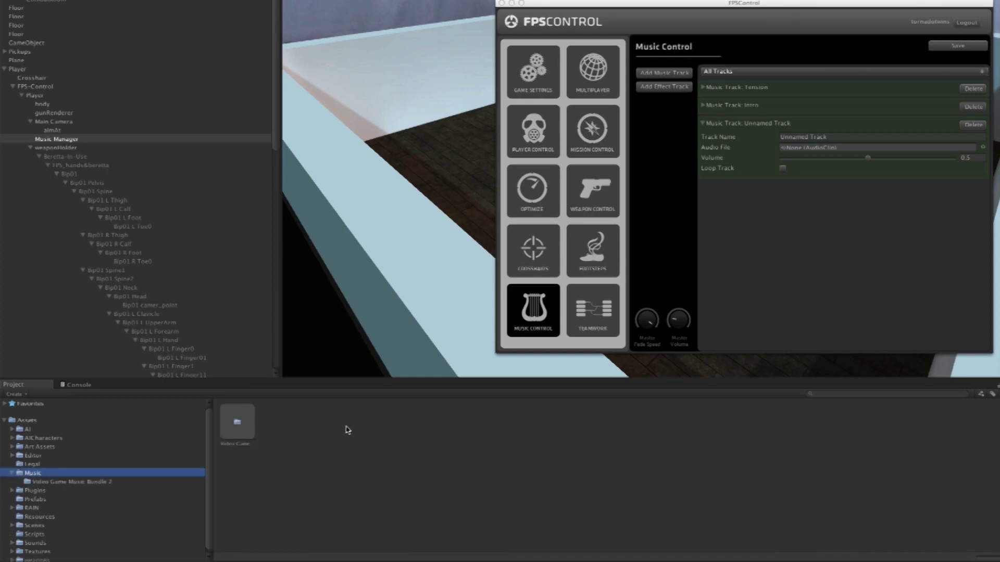
click(68, 482)
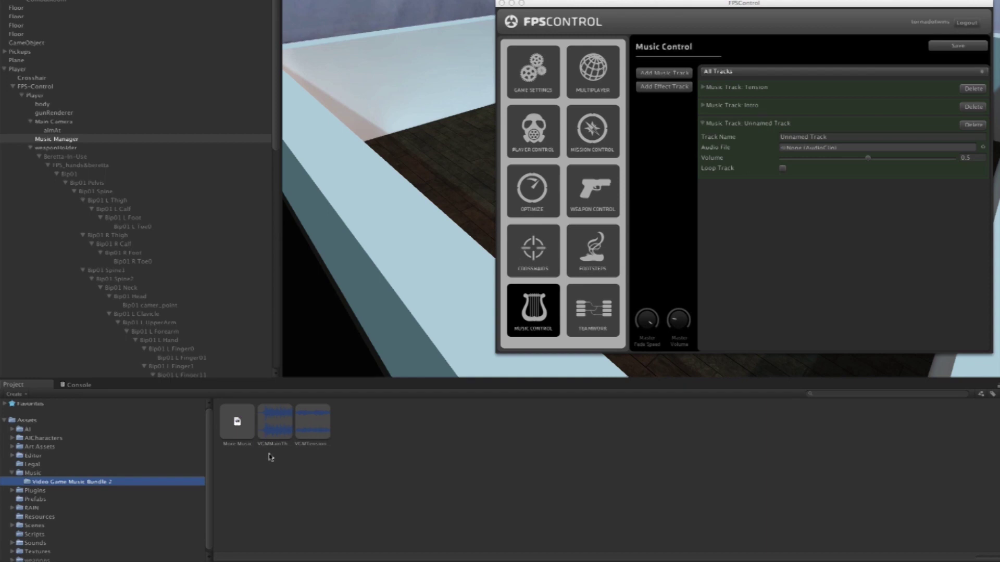
click(234, 427)
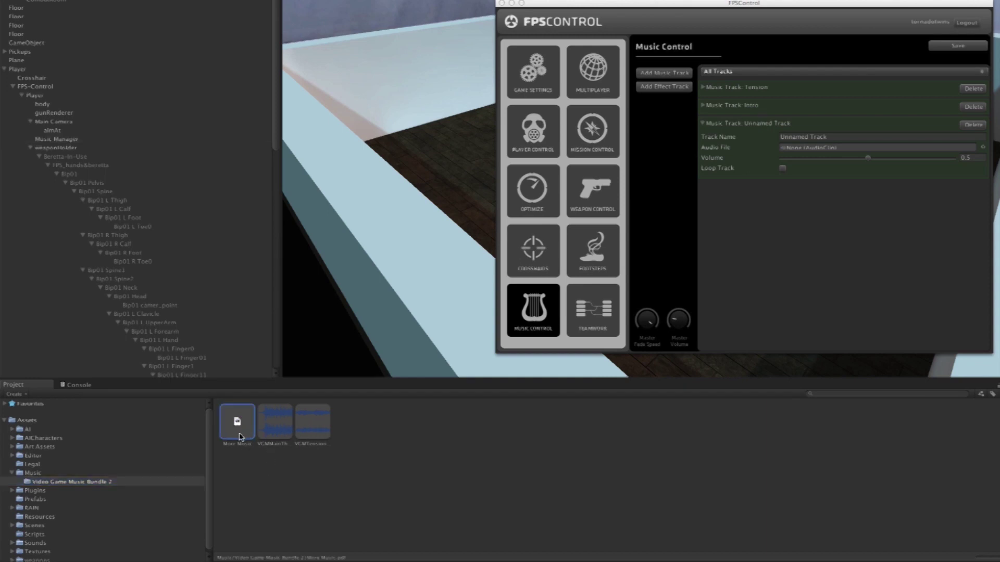
click(317, 433)
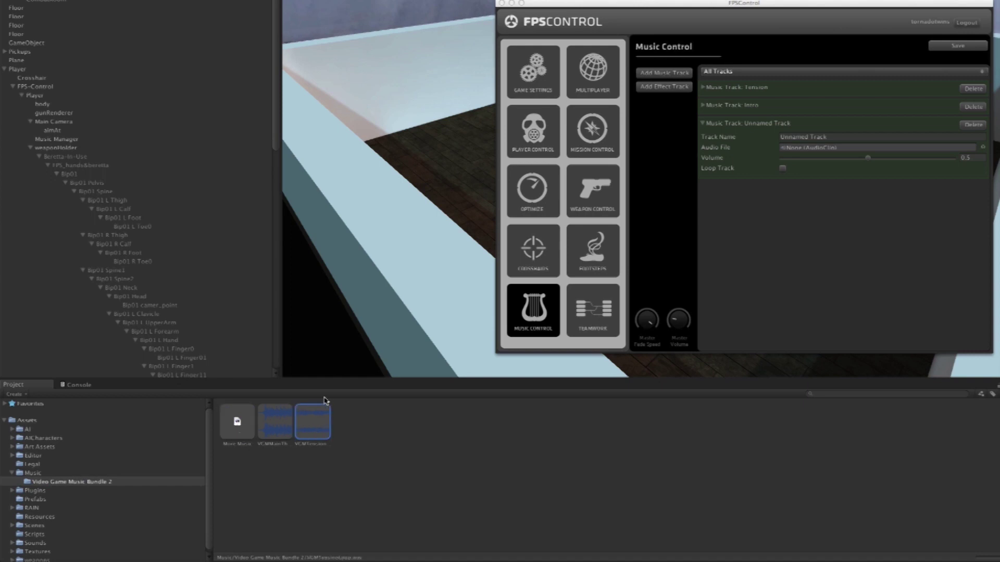
drag(308, 430, 810, 151)
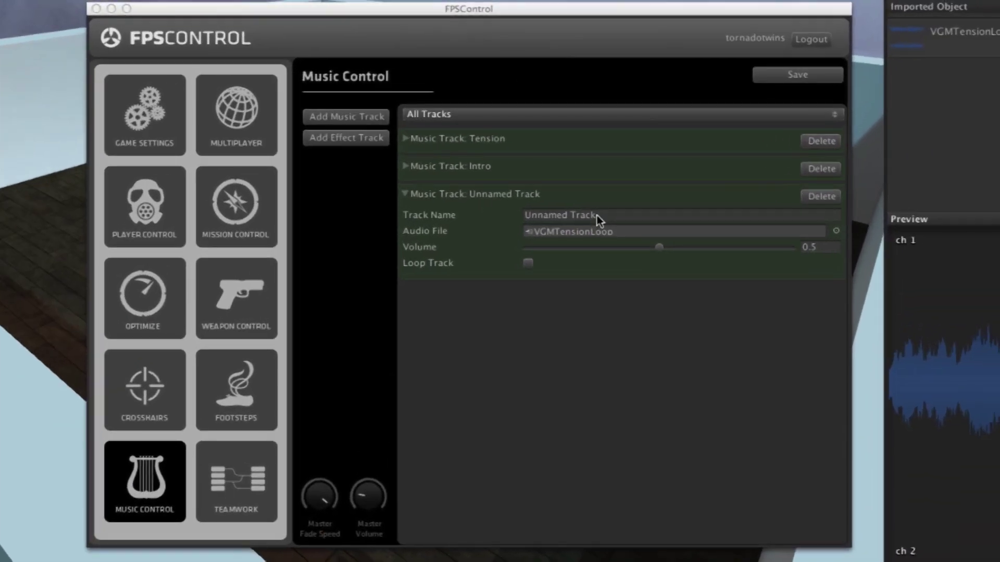
Step: Rename the new unnamed music track as TensionMusic
click(830, 137)
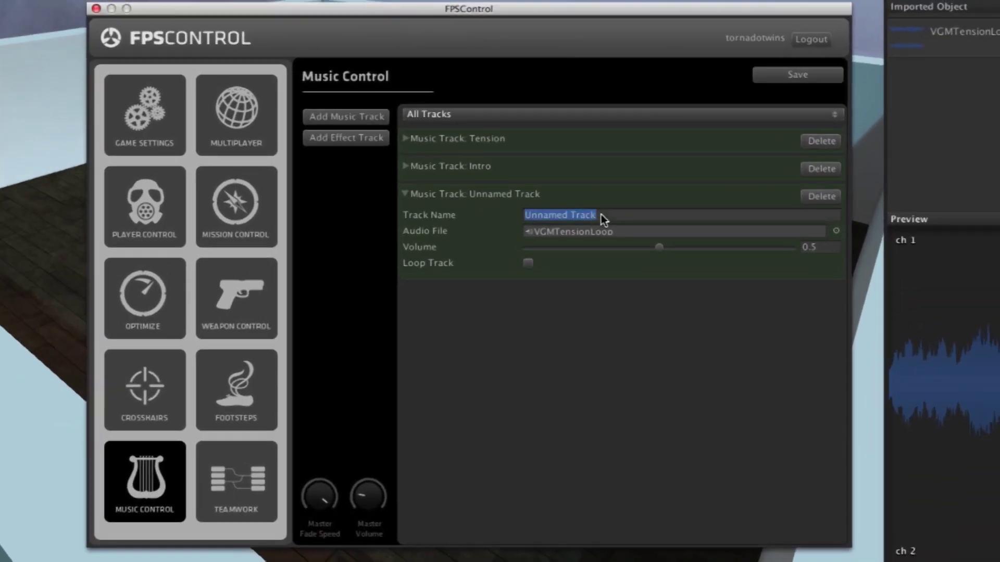
click(515, 211)
drag(599, 215, 494, 211)
text(Te)
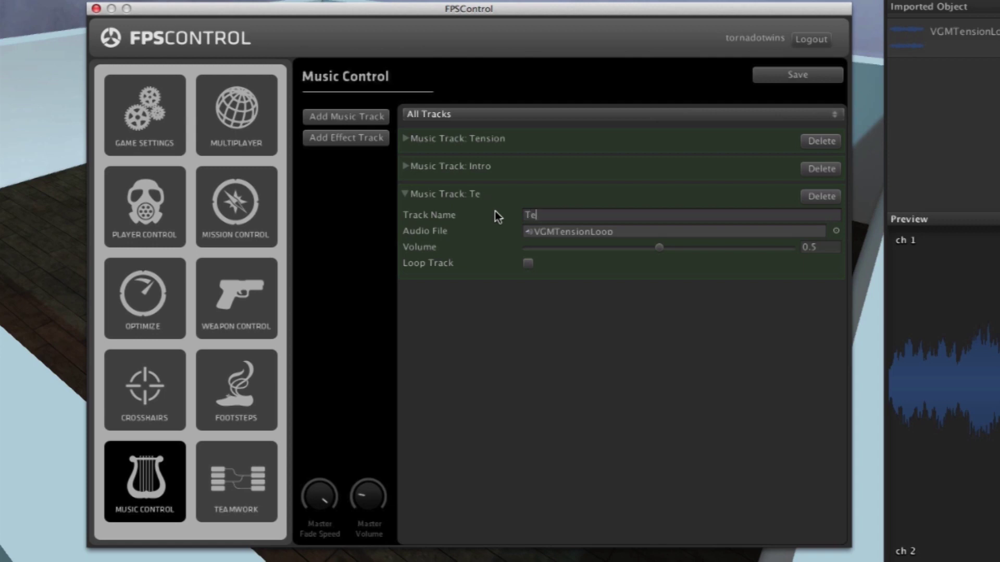
text(nsionMusic)
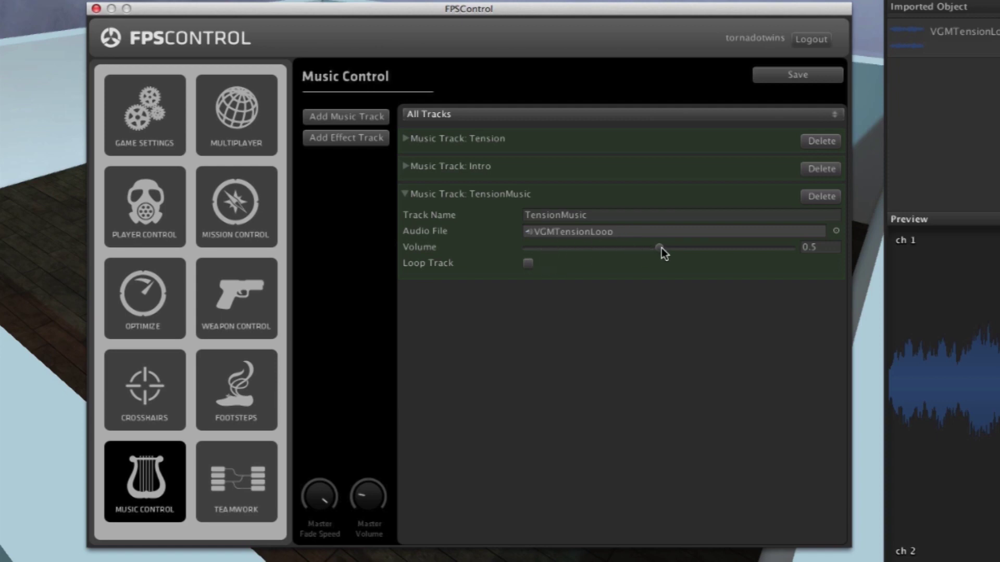
Step: Set the TensionMusic track's volume to 0.26, enable looping, and save the tracks
drag(661, 248, 599, 252)
click(528, 264)
click(801, 80)
Step: Filter the track list by Effect Tracks and by Music Tracks, and return it to All Tracks
click(483, 113)
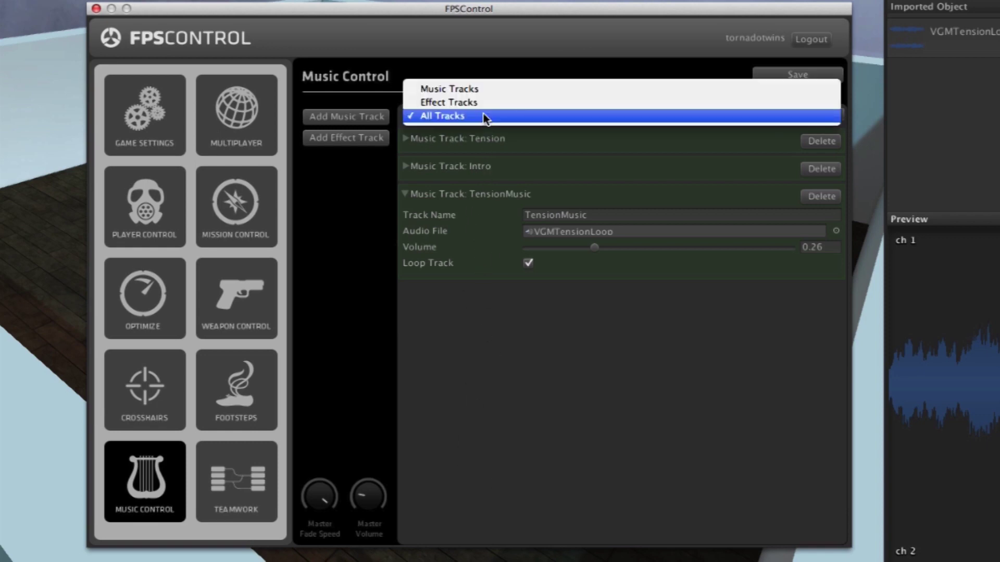
click(465, 105)
click(465, 113)
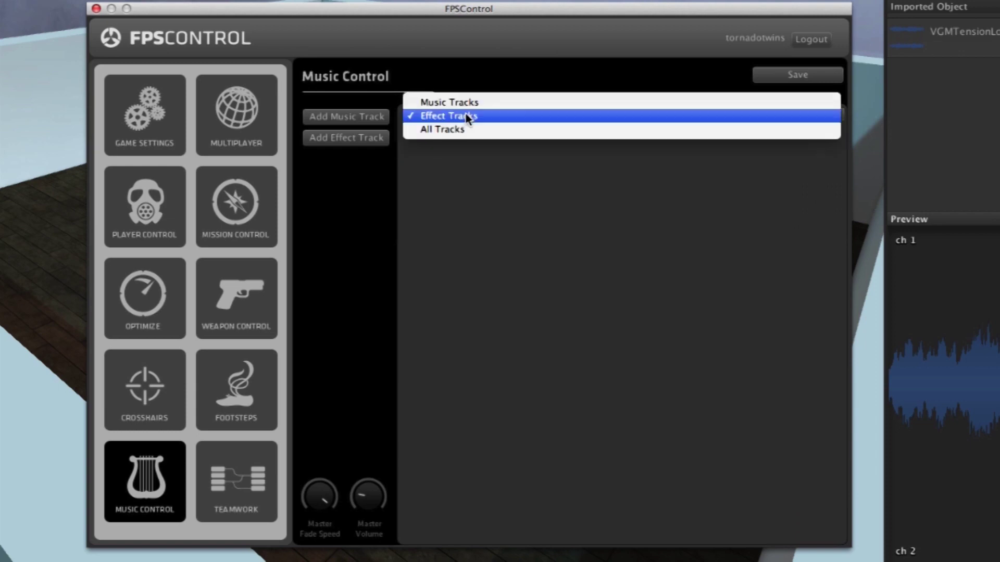
click(473, 103)
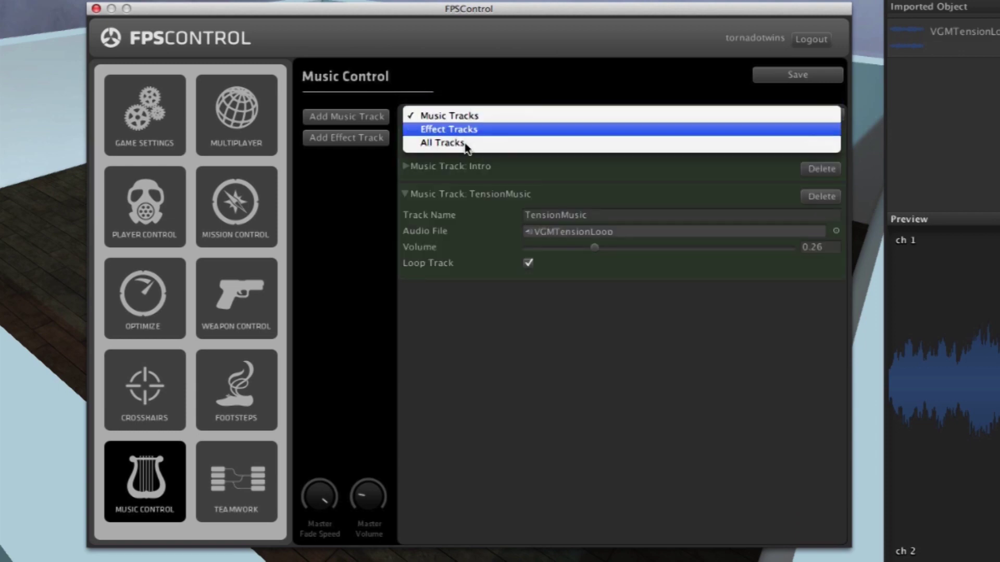
click(464, 144)
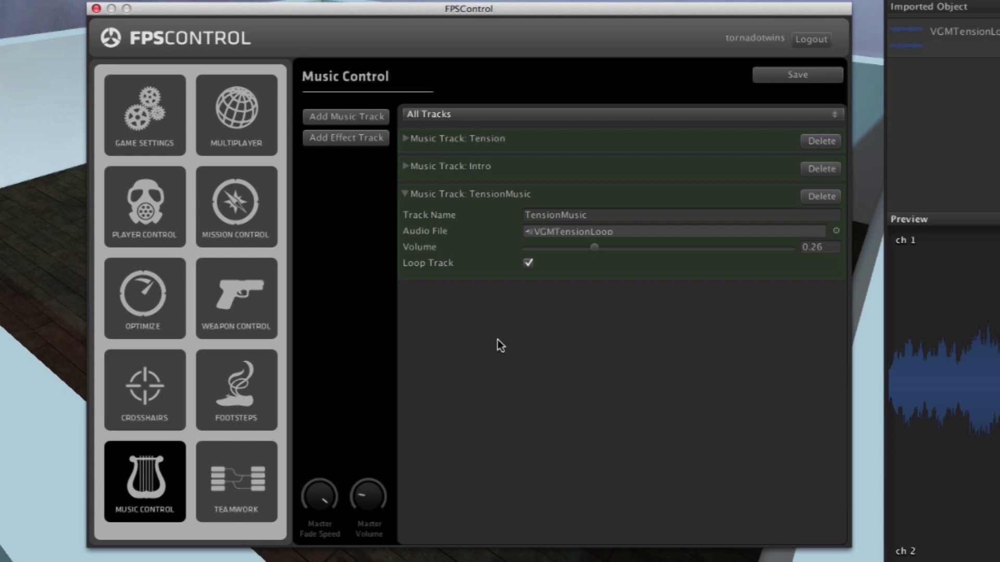
Step: Adjust the Master Fade Speed in Music Control and close the FPSControl window
mouse_move(369, 503)
drag(326, 499, 339, 473)
drag(327, 503, 353, 389)
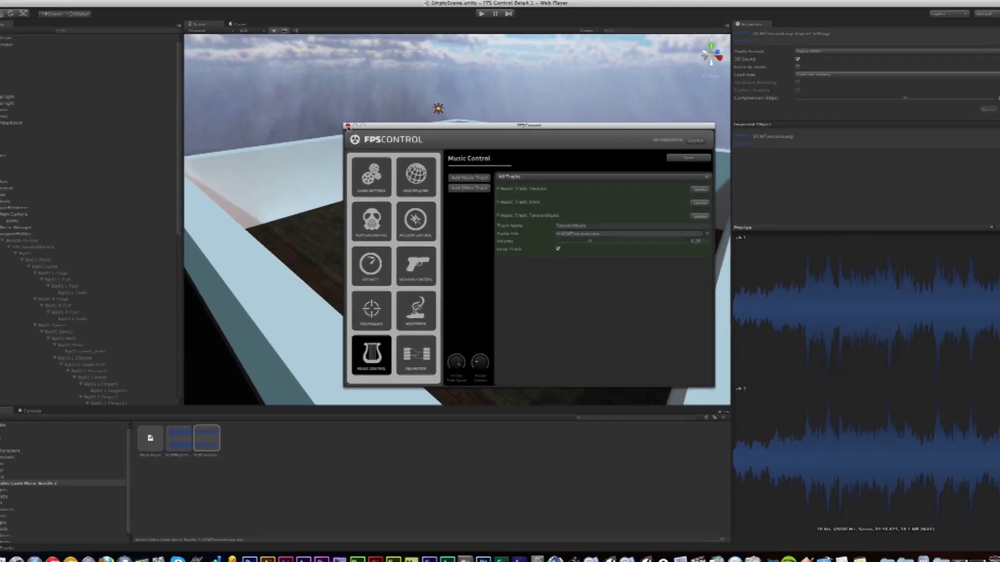
click(348, 127)
scroll(499, 263, down, 6)
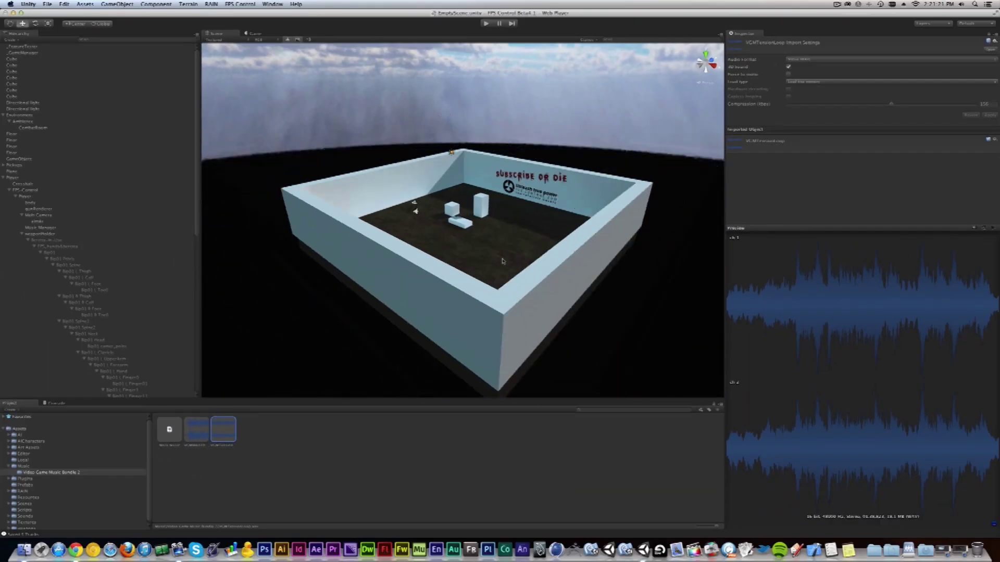
scroll(499, 262, up, 4)
alt+drag(513, 261, 509, 282)
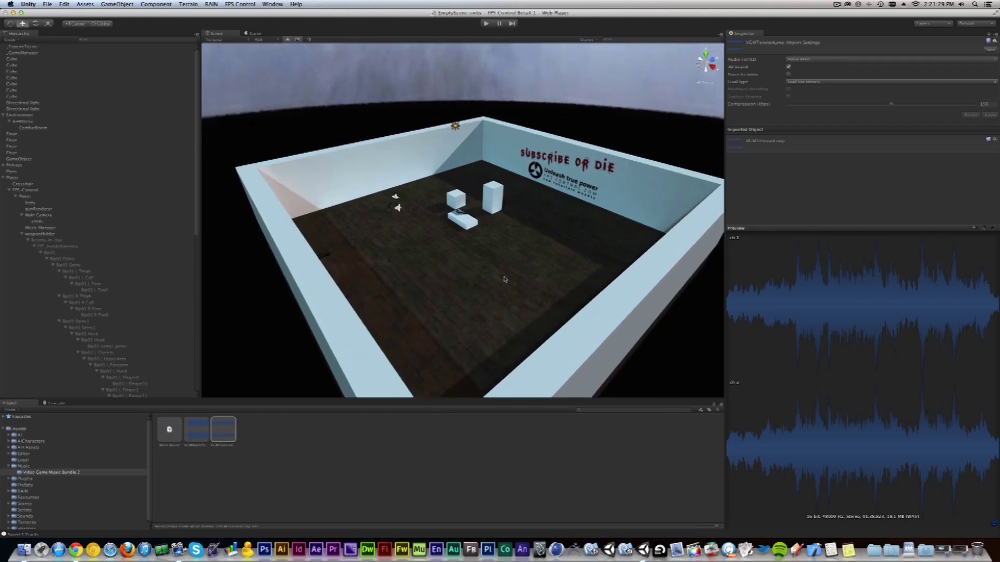
scroll(502, 272, down, 5)
scroll(502, 270, up, 8)
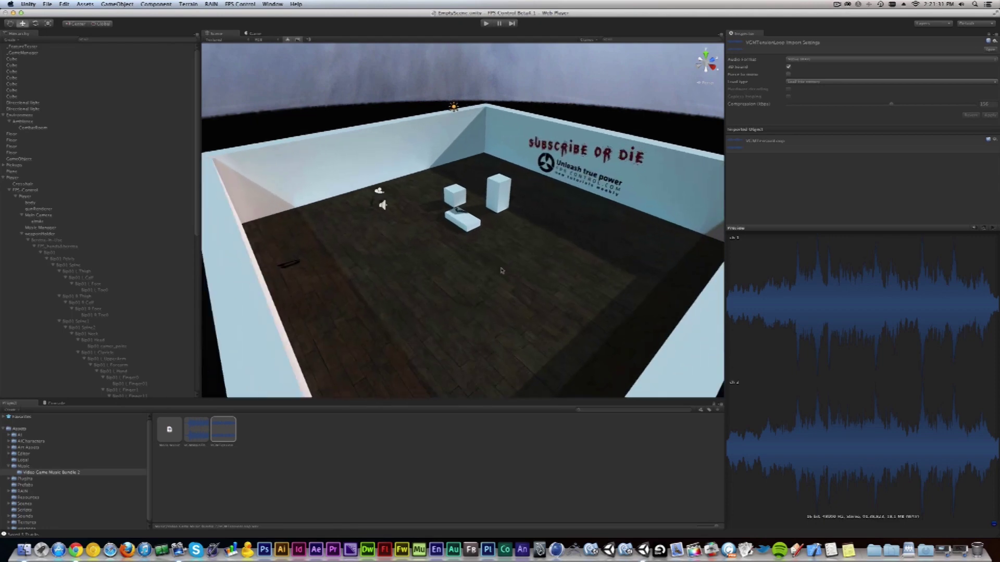
scroll(501, 270, down, 7)
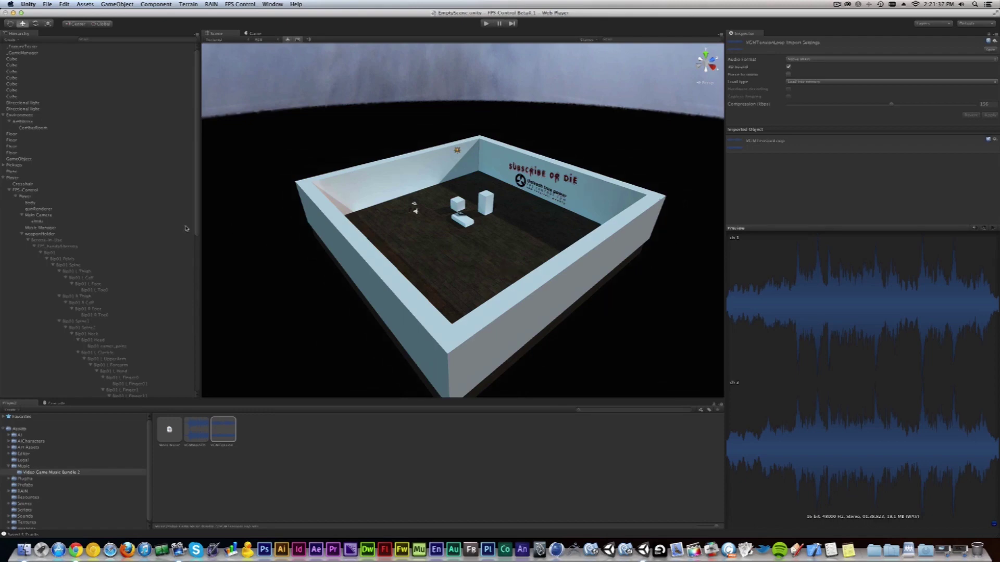
Step: Collapse the Player object and its nested branches, including weaponHolder and Main Camera, in the scene hierarchy
click(22, 234)
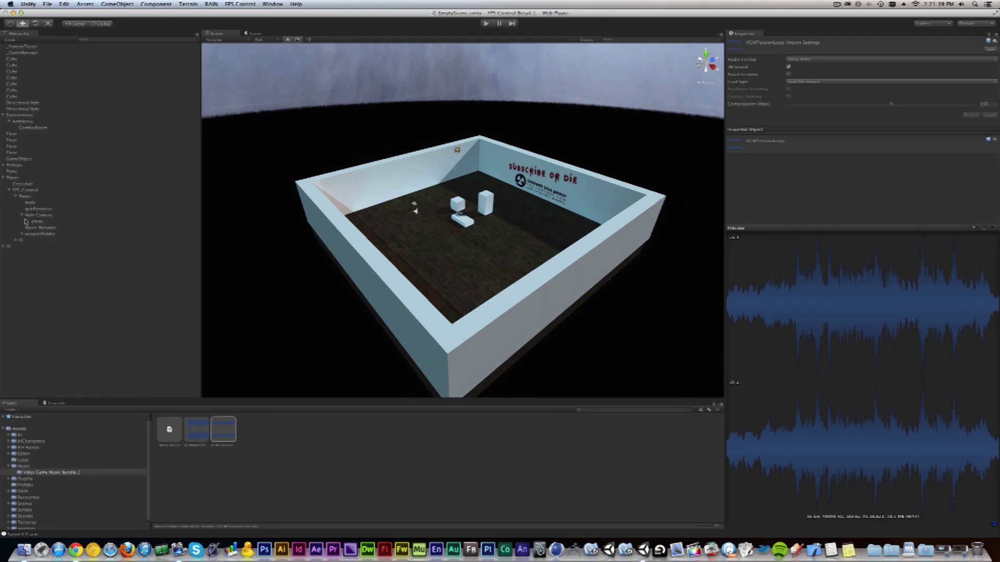
click(22, 215)
click(14, 191)
click(4, 178)
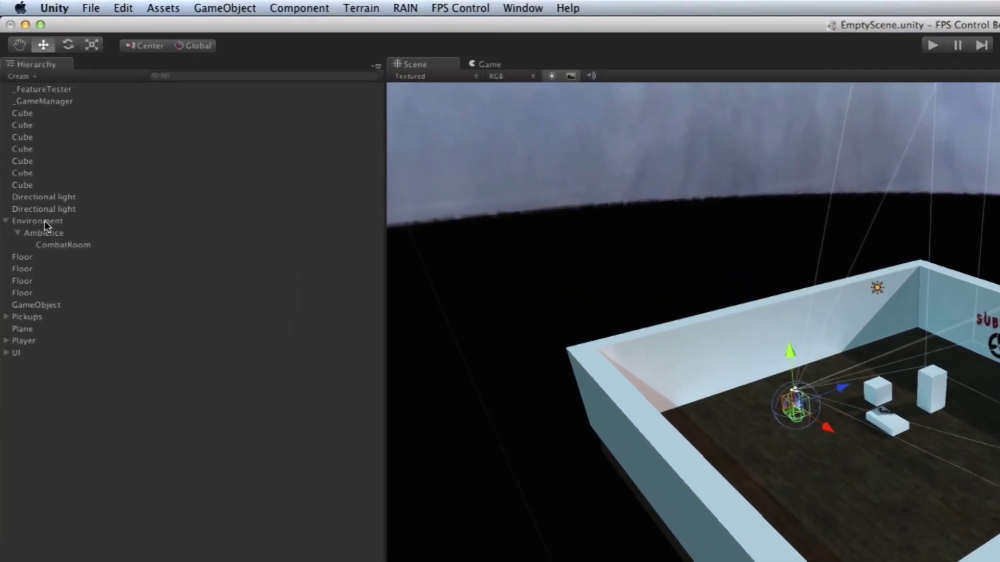
Step: Select the Environment object and examine the extent of its trigger volume relative to the walled room
click(29, 115)
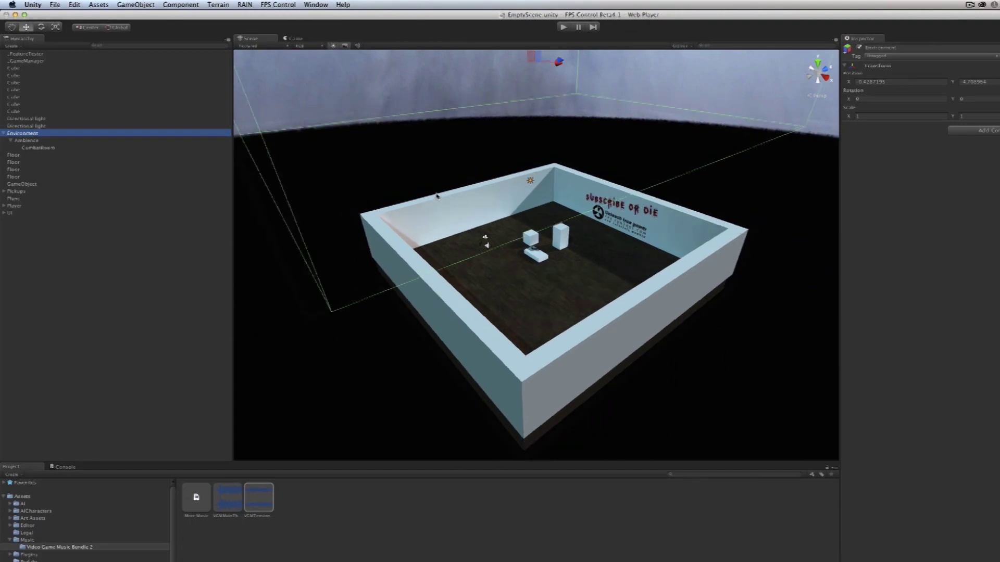
scroll(437, 196, down, 1)
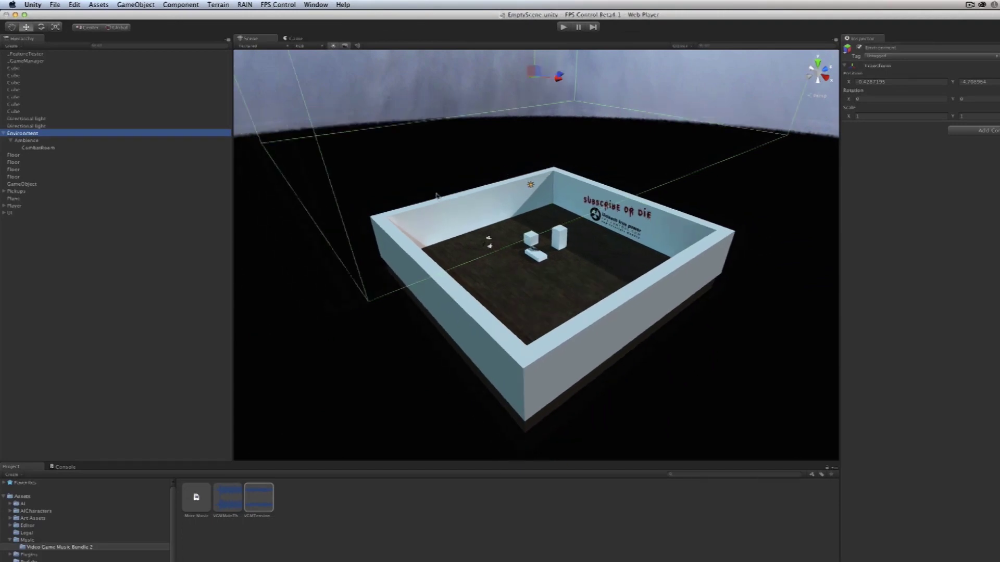
scroll(438, 196, up, 4)
scroll(438, 196, down, 7)
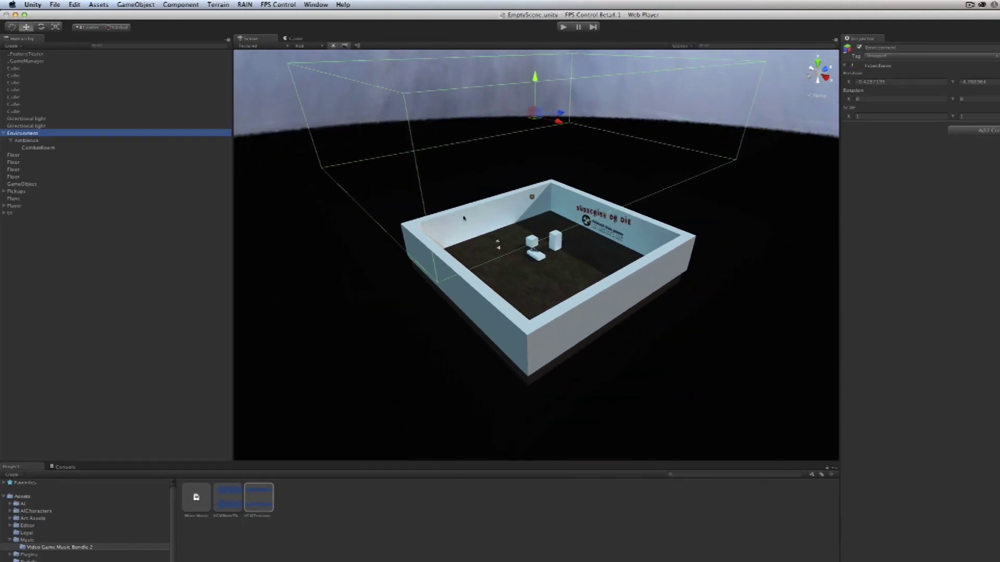
alt+drag(437, 195, 478, 260)
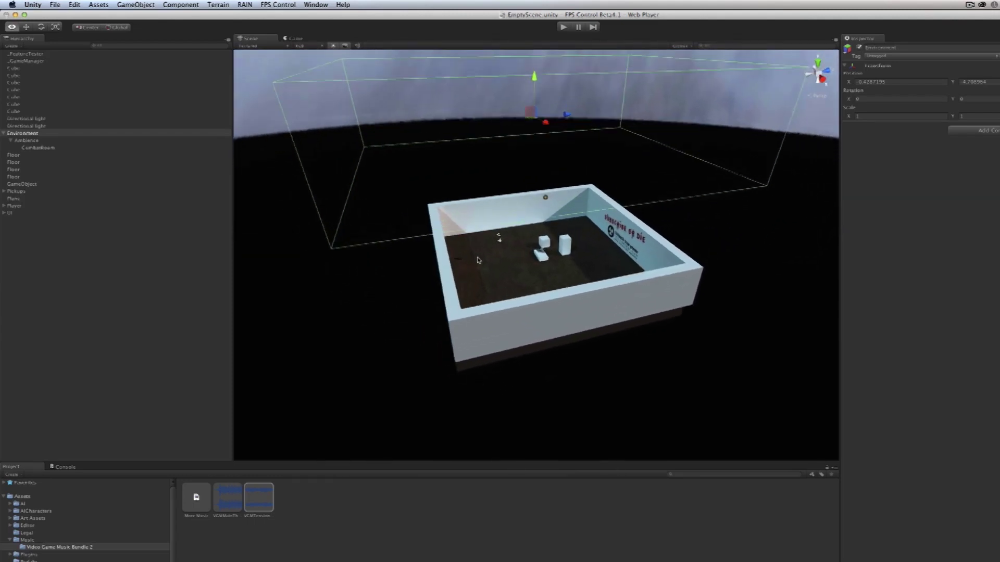
Step: Set CombatRoom's Enter Music Name to TensionMusic and check it against the track's name in Music Control
click(29, 141)
click(34, 147)
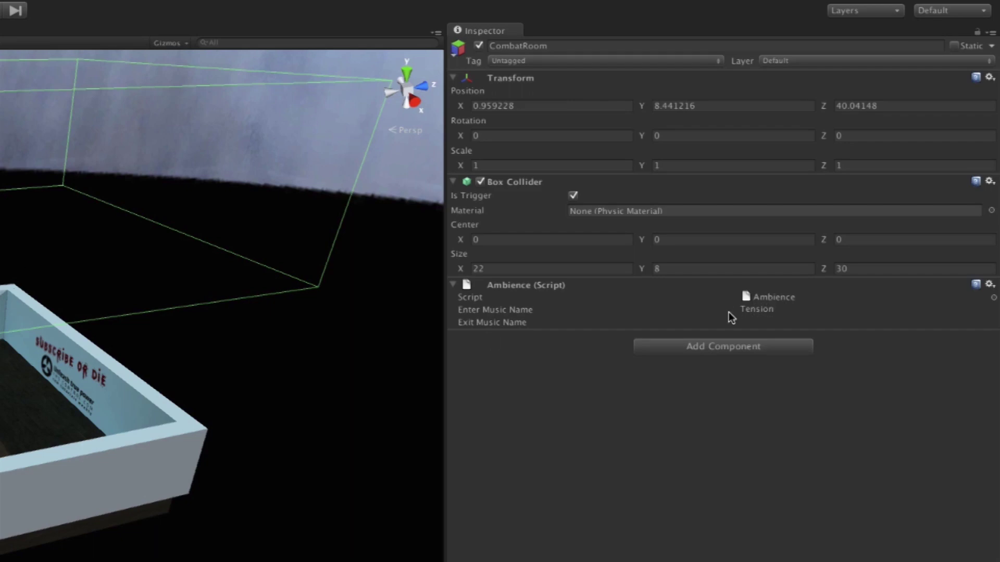
click(757, 309)
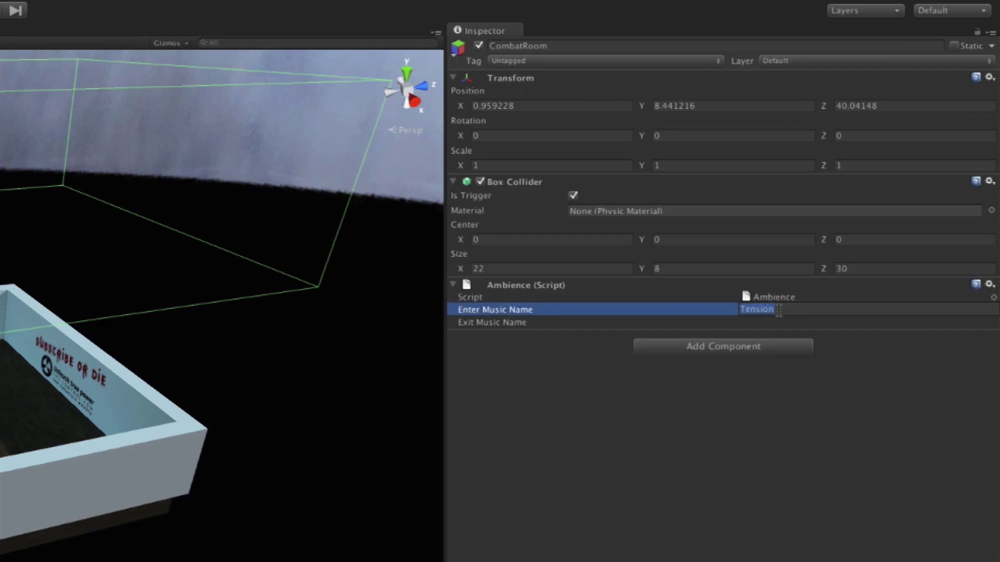
click(778, 310)
key(Return)
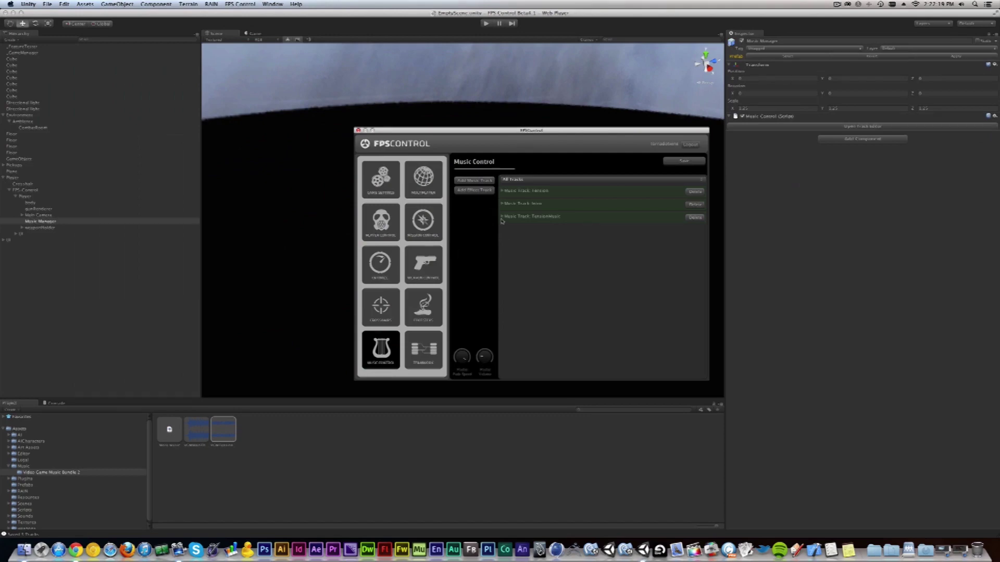
click(501, 218)
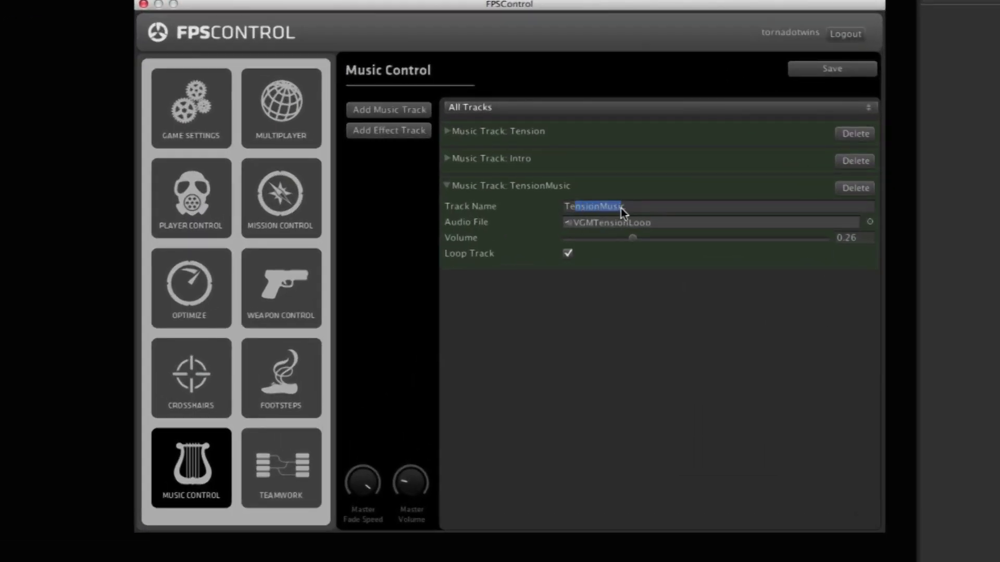
click(642, 208)
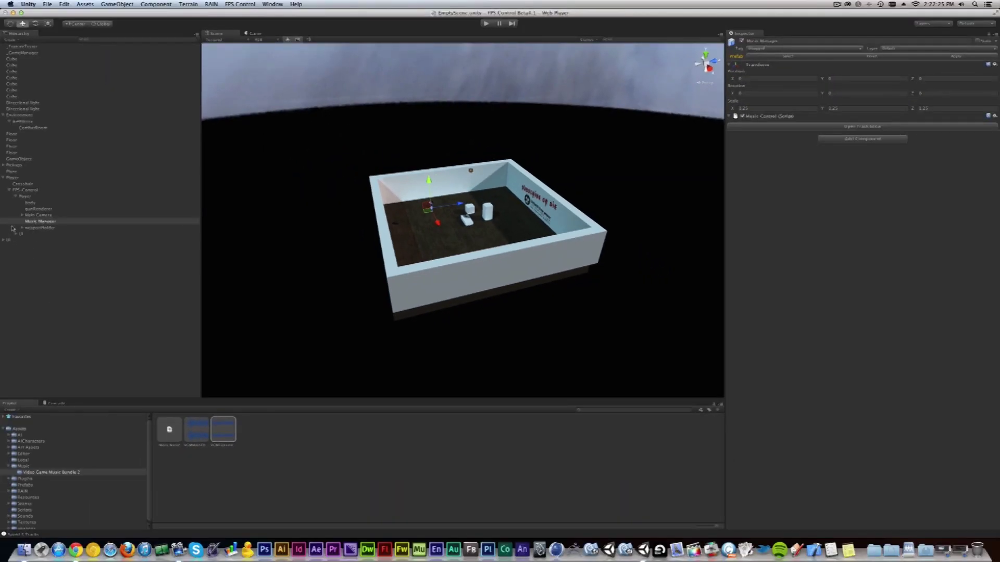
Step: Lower the CombatRoom trigger volume to about Y -4.34 so it encloses the walled room's height
click(35, 127)
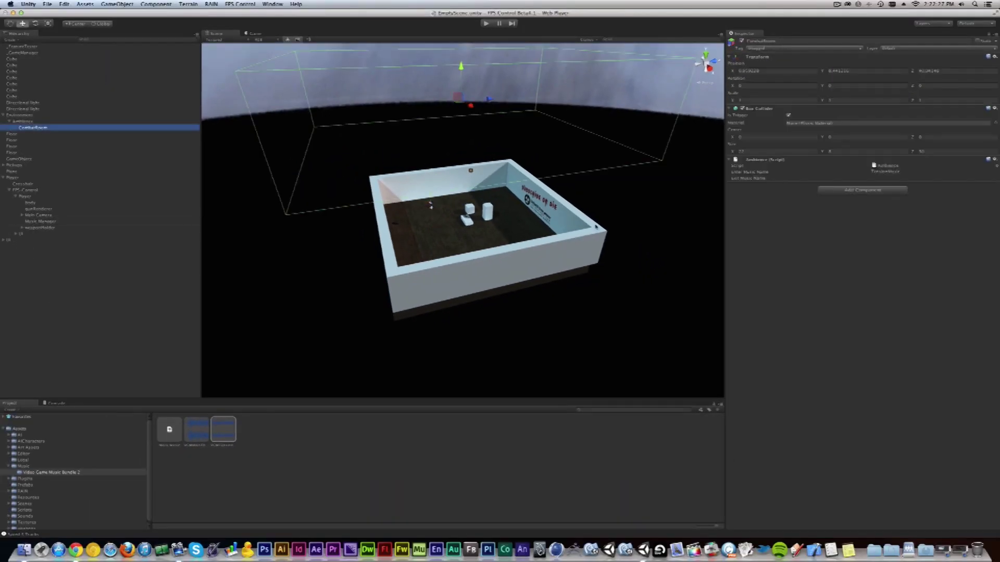
scroll(596, 227, down, 3)
alt+drag(572, 290, 521, 354)
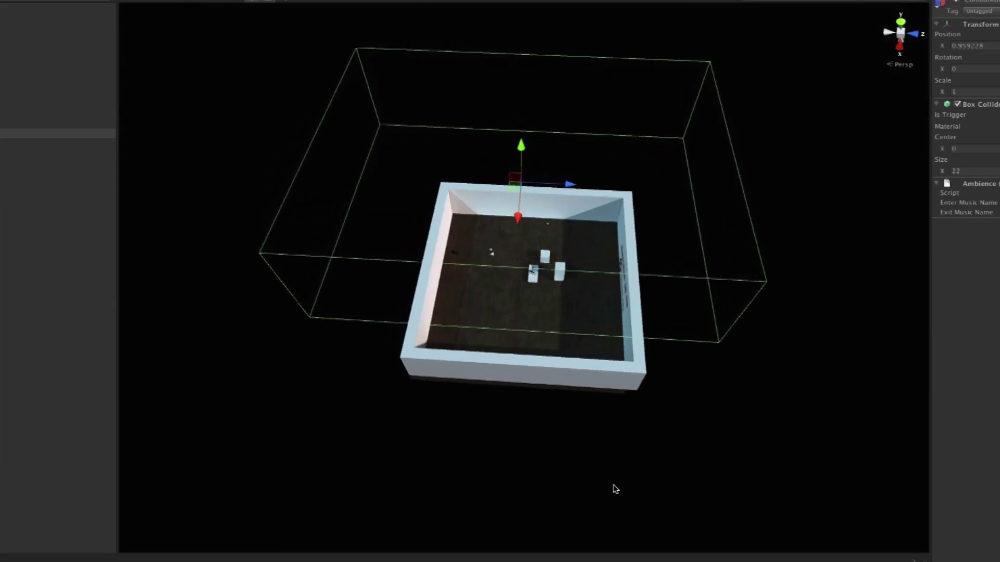
alt+drag(614, 489, 643, 361)
drag(526, 94, 523, 218)
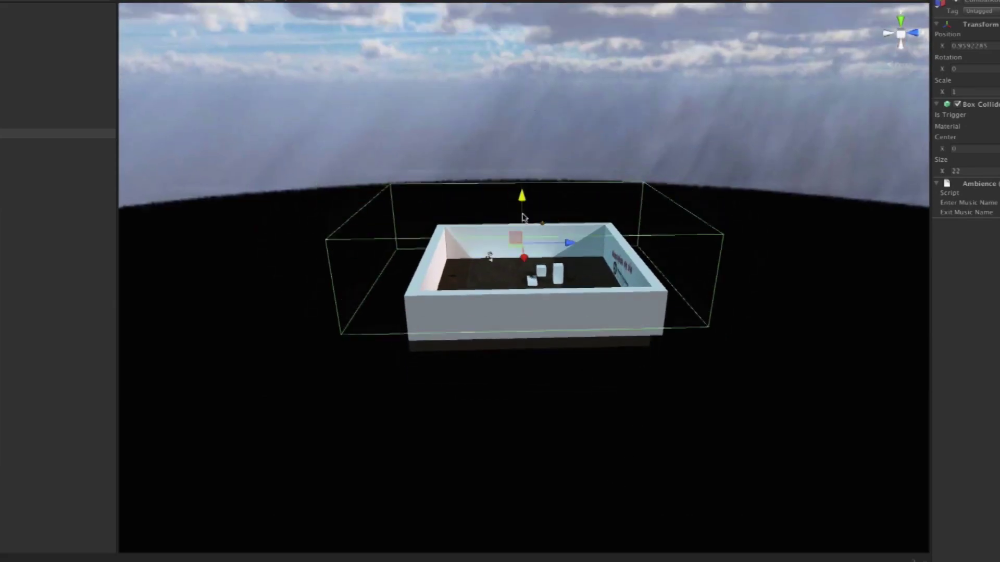
click(914, 32)
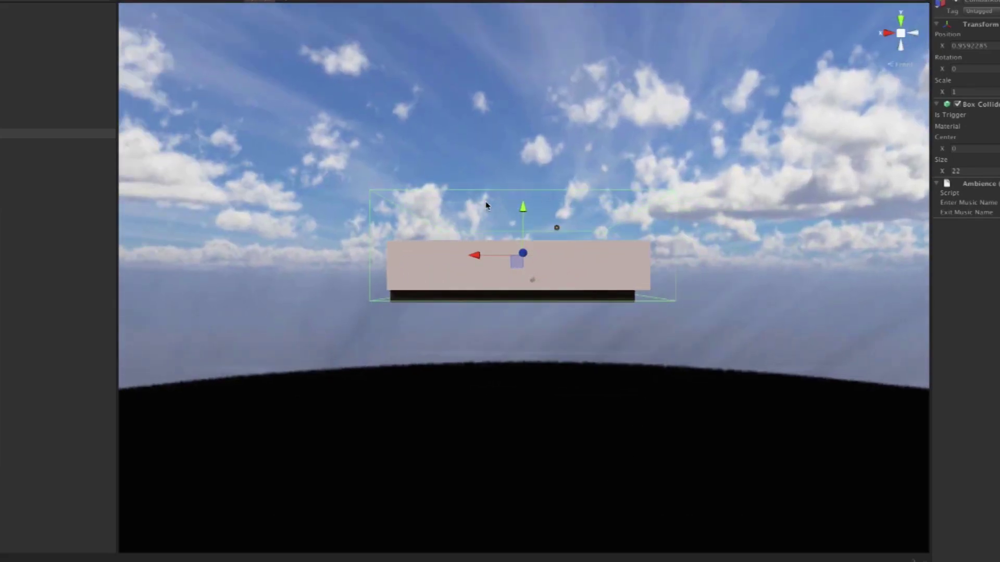
drag(528, 211, 523, 224)
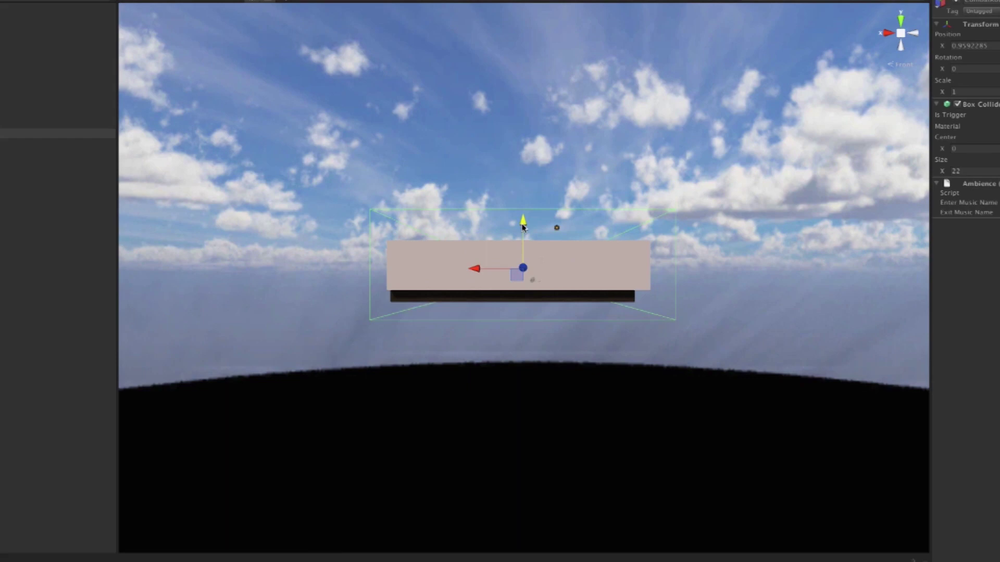
Step: Shift the CombatRoom trigger volume along Z to about 59.59 so it covers only the room's half with the lettered wall
click(901, 26)
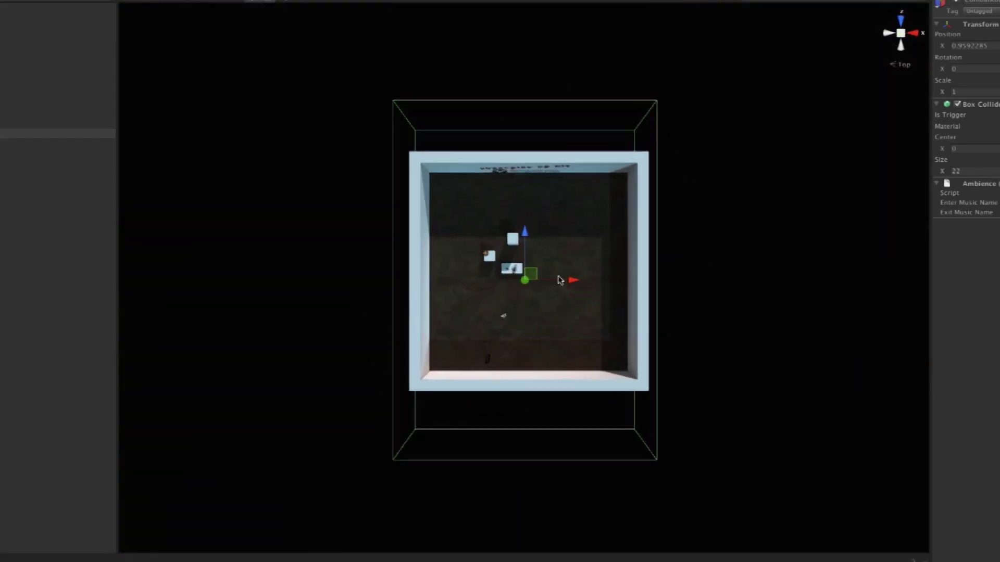
drag(525, 235, 529, 0)
scroll(528, 124, down, 3)
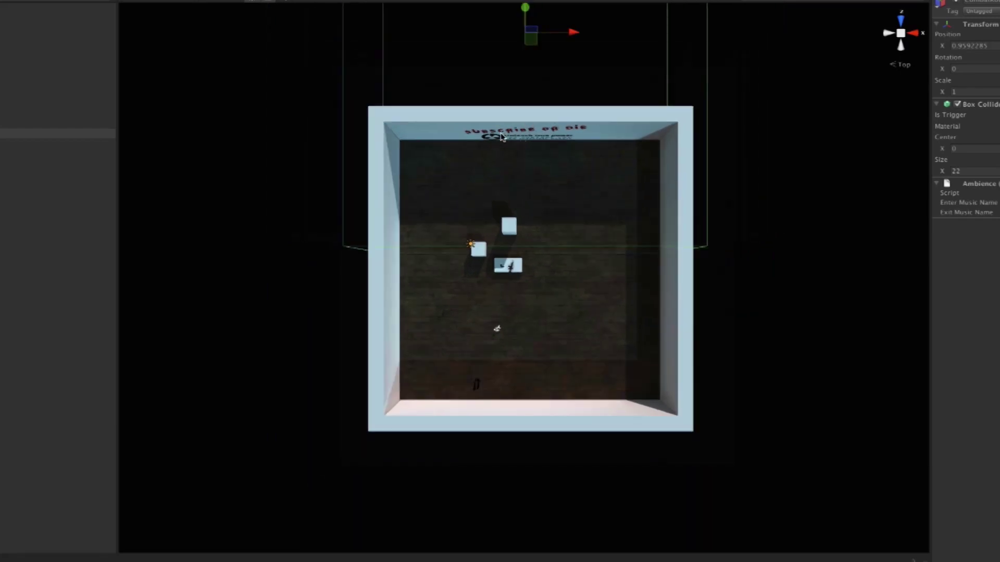
scroll(528, 16, down, 2)
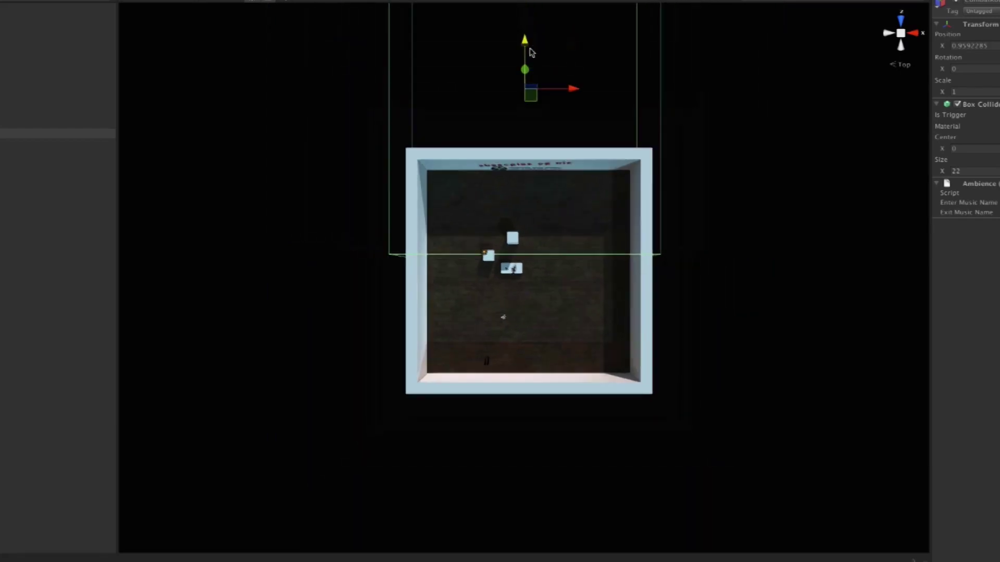
drag(528, 41, 528, 12)
scroll(545, 194, up, 6)
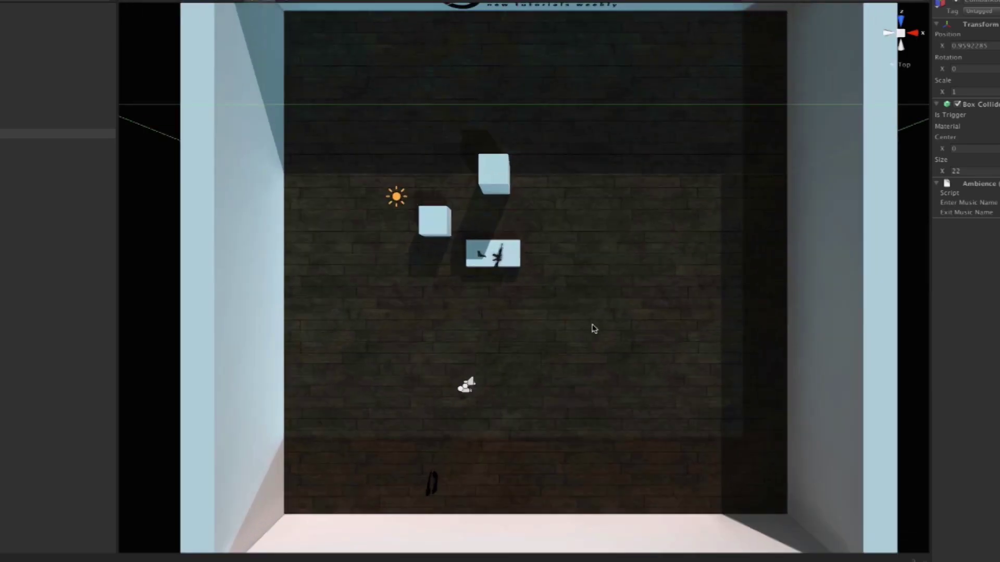
alt+drag(591, 328, 490, 95)
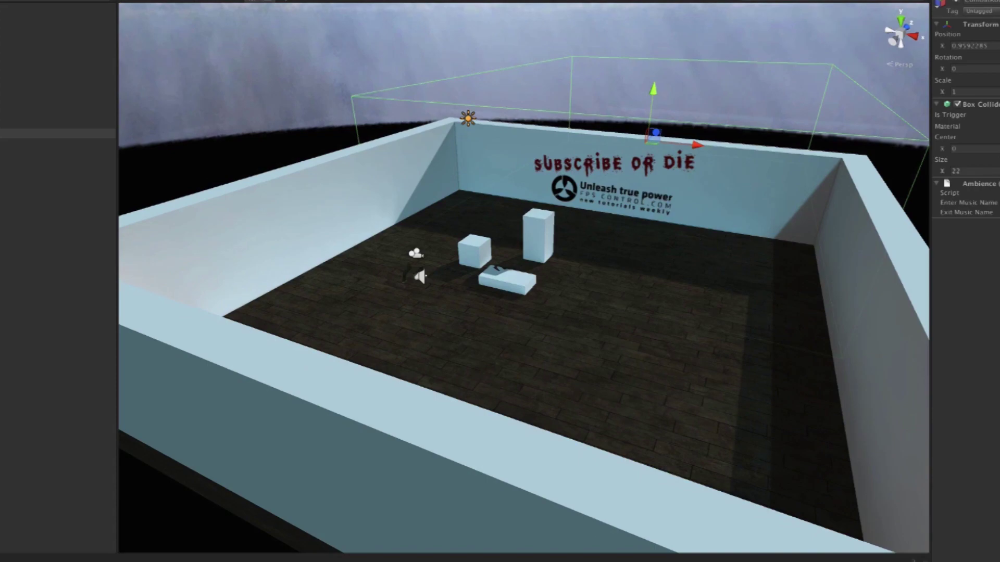
Step: Play-test the scene by walking the player into and out of the CombatRoom trigger zone, and stop the game
key(ctrl+p)
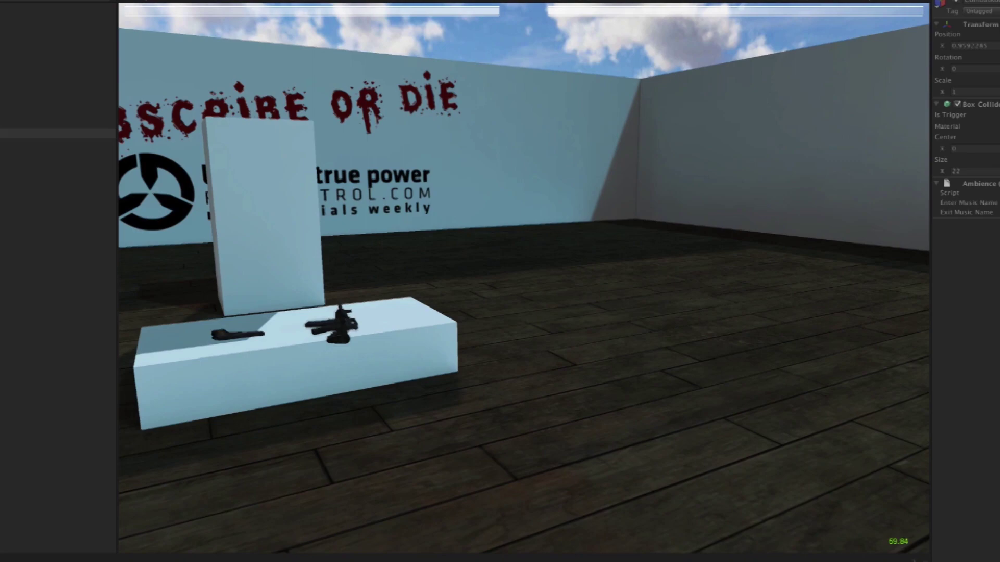
key(w)
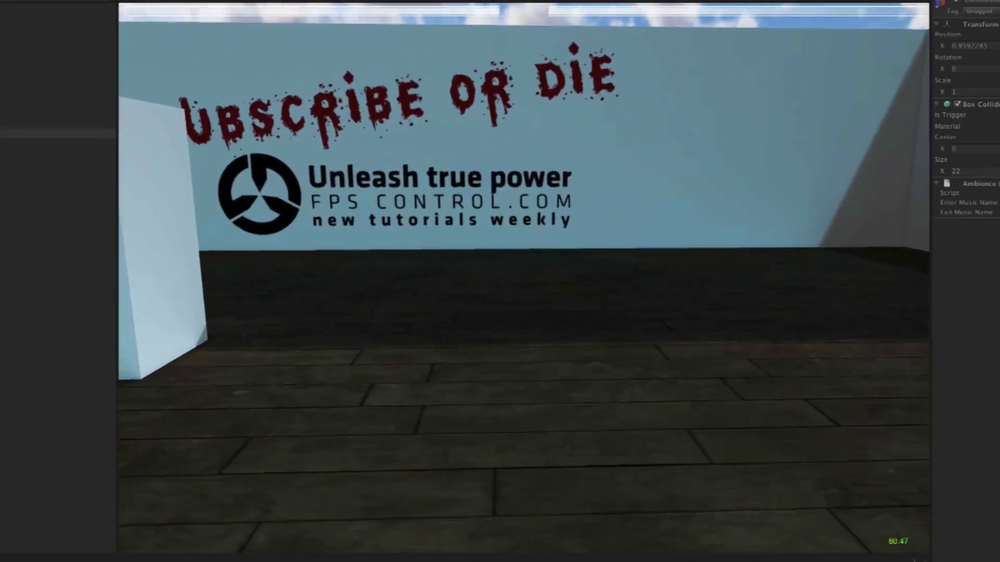
key(w)
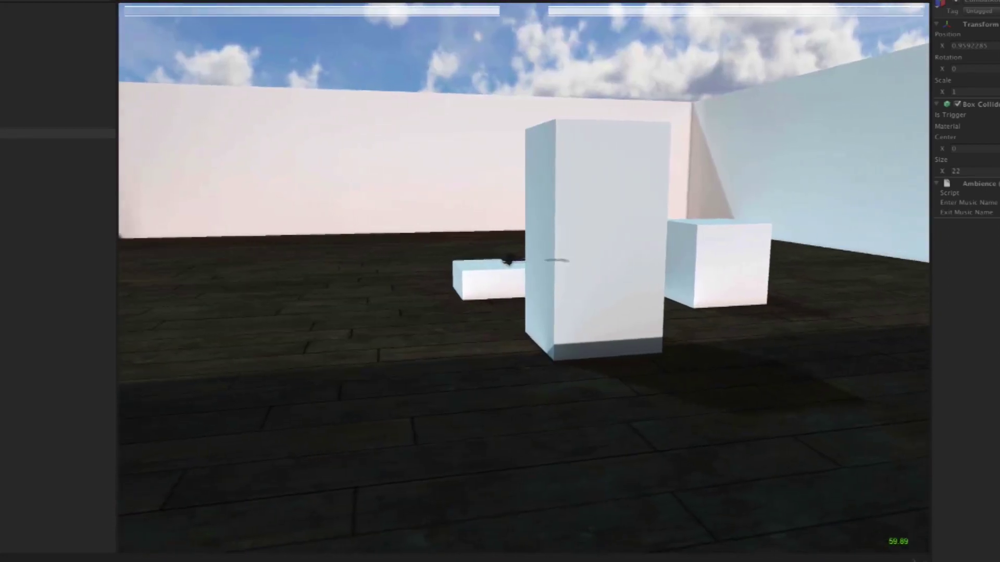
key(w)
key(a)
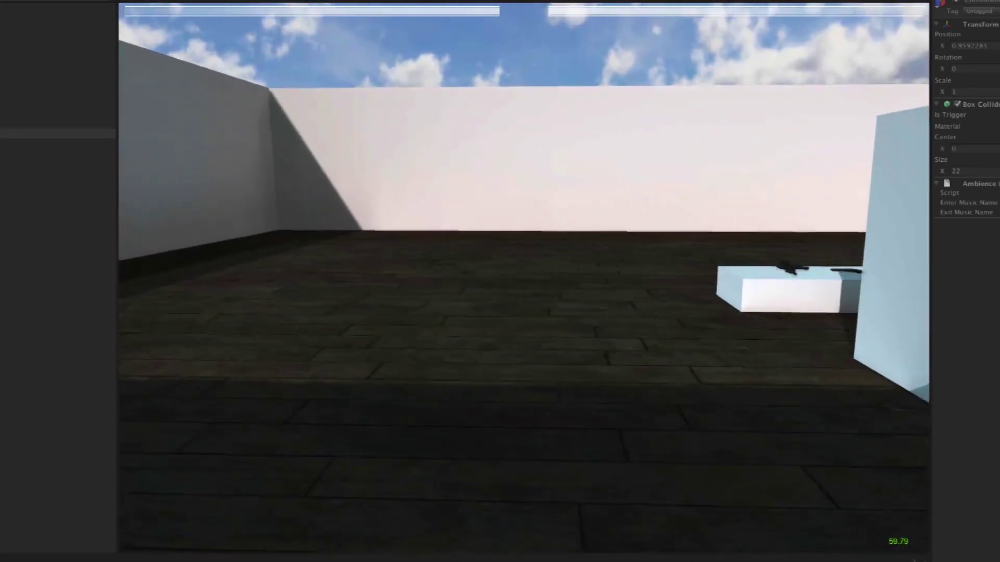
key(w)
key(a)
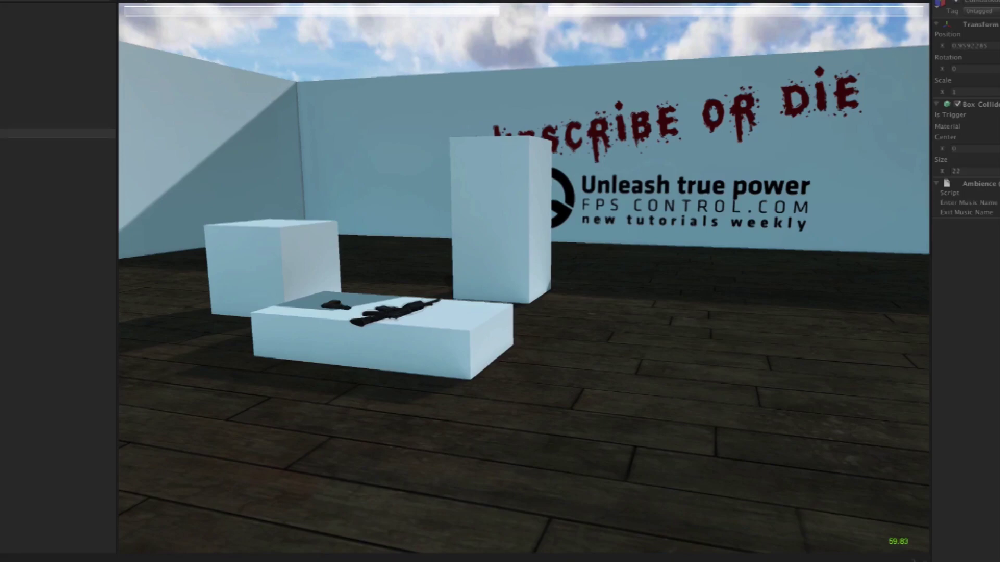
key(Escape)
key(super+p)
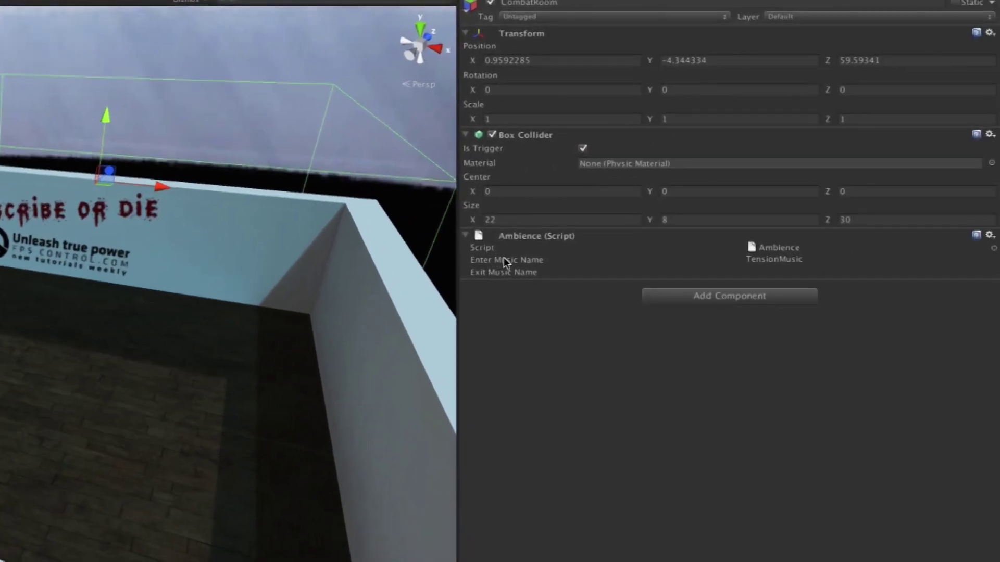
Step: Examine CombatRoom's Enter Music Name and Exit Music Name settings and its trigger volume's placement around the room
click(504, 257)
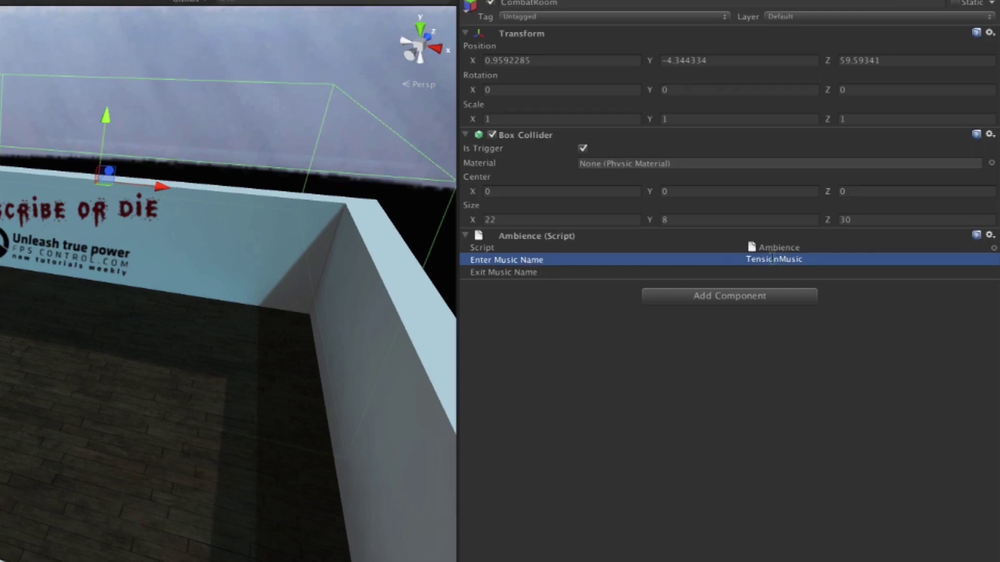
click(514, 276)
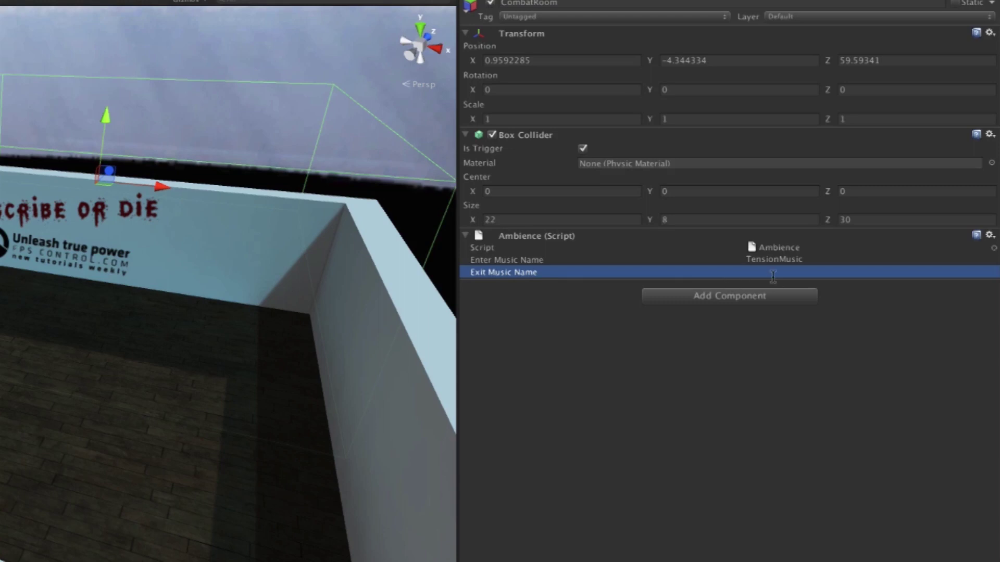
scroll(238, 281, down, 4)
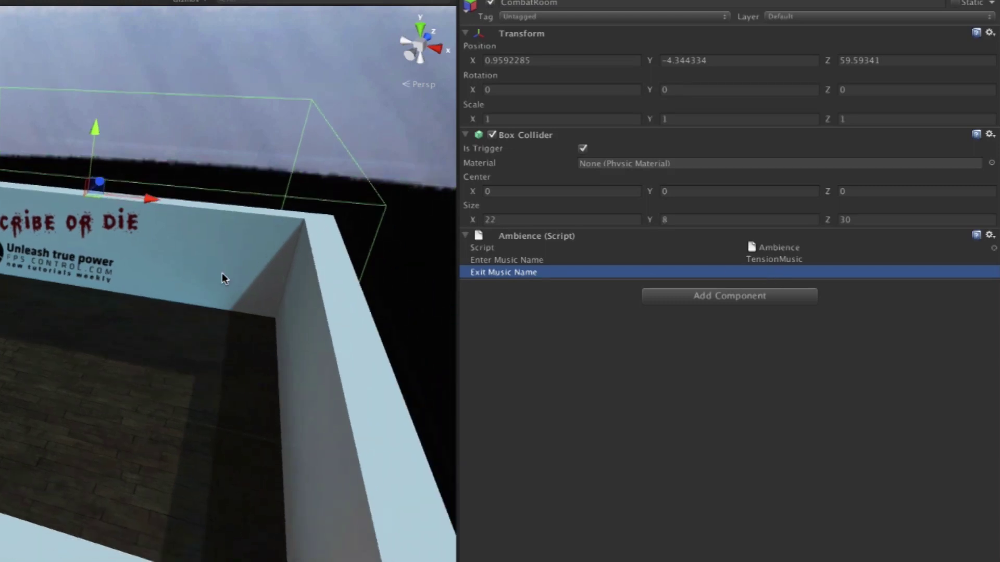
scroll(221, 273, up, 4)
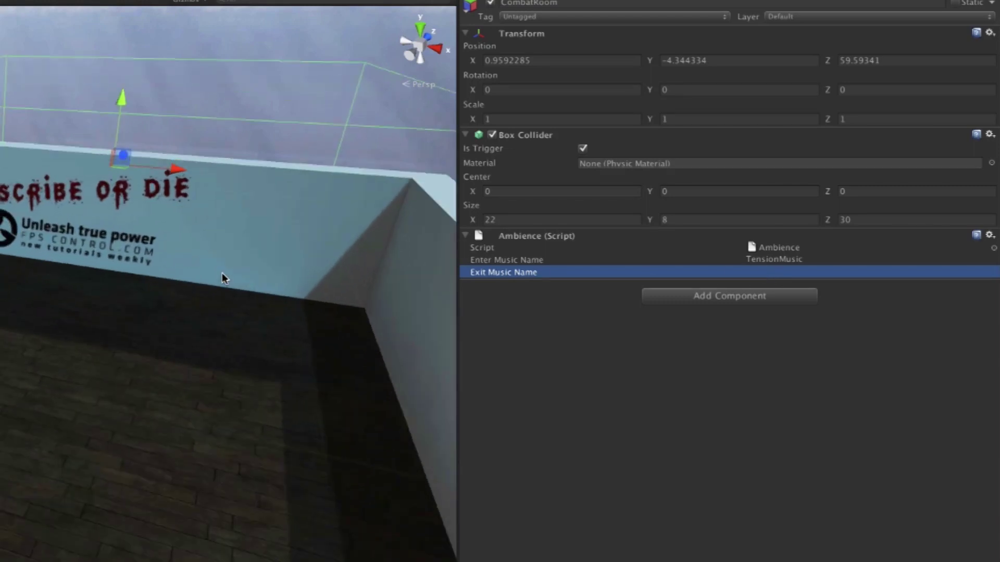
scroll(222, 273, down, 4)
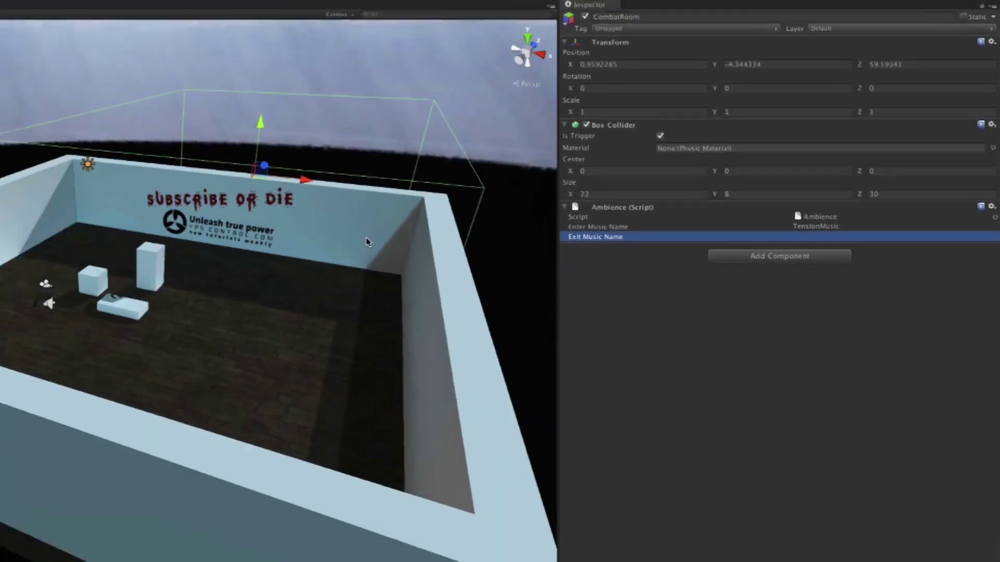
alt+drag(222, 272, 132, 336)
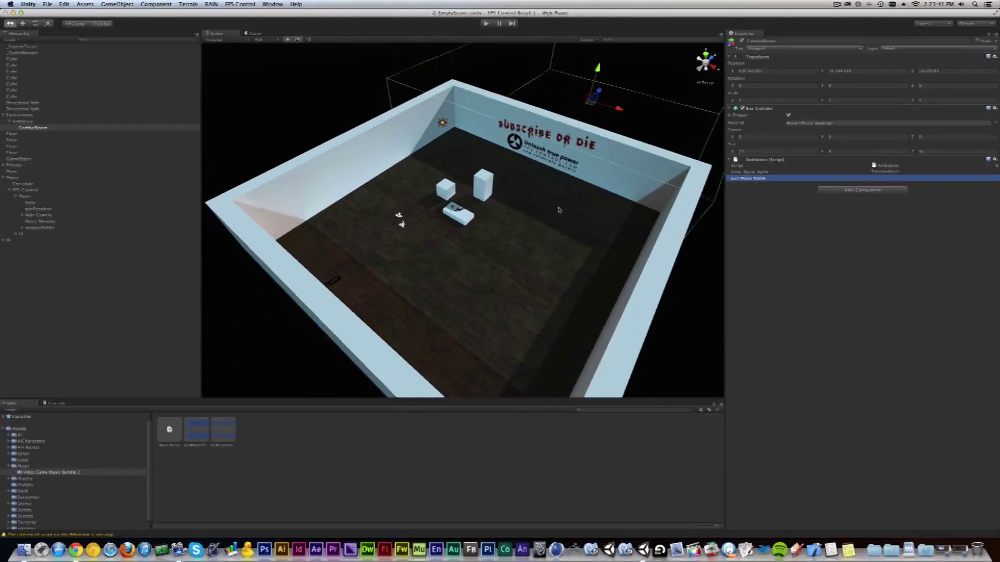
alt+drag(559, 211, 593, 164)
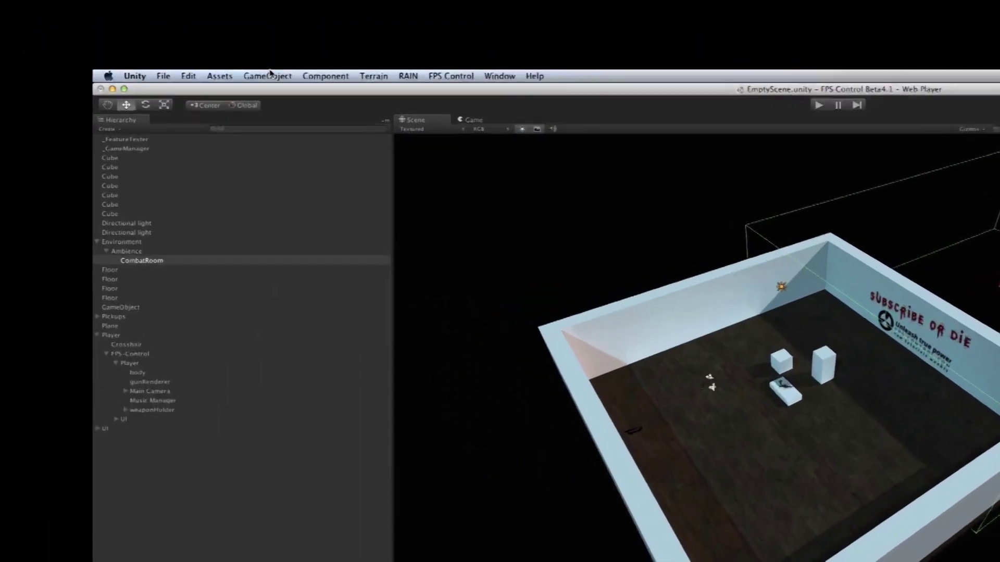
Step: Create a new cube in the scene and frame it in the view
click(118, 4)
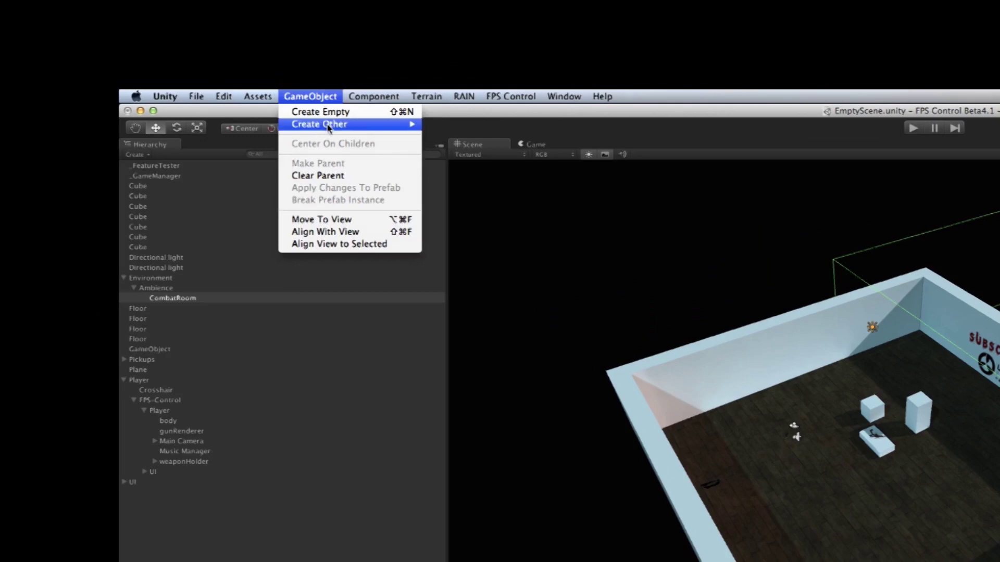
mouse_move(122, 21)
click(446, 248)
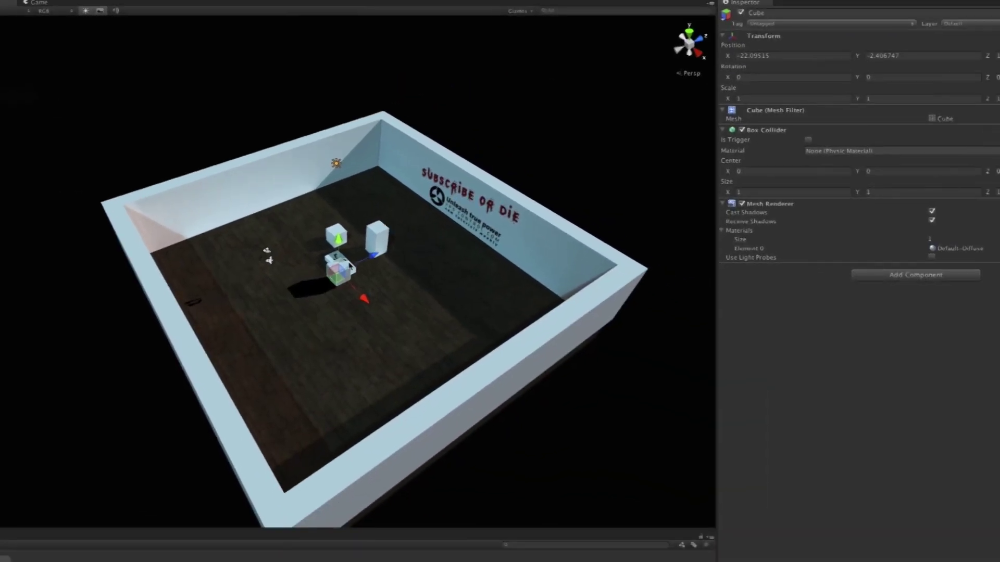
key(f)
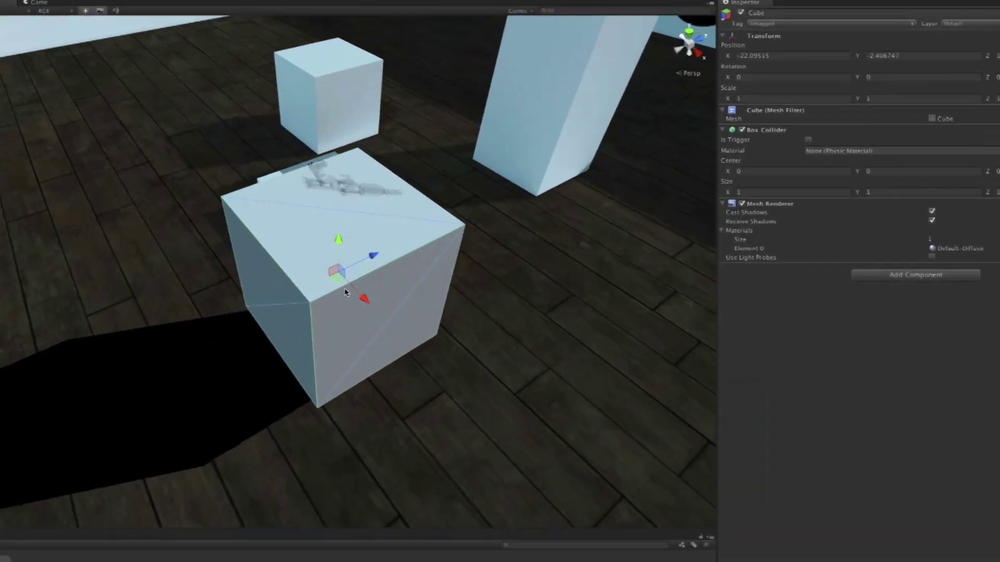
alt+drag(356, 312, 254, 282)
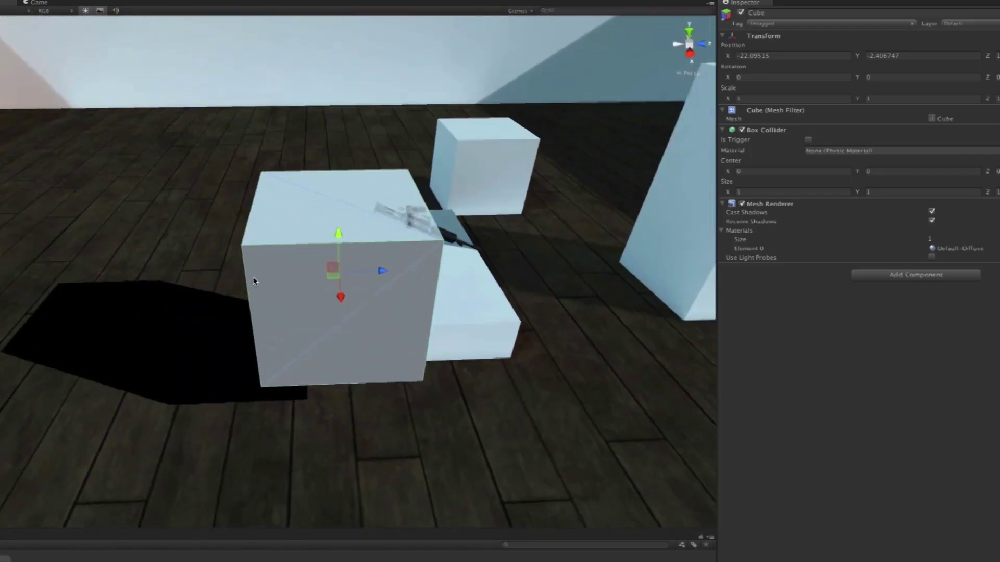
Step: Disable the new cube's Mesh Renderer and make its Box Collider a trigger
click(742, 204)
scroll(322, 329, down, 3)
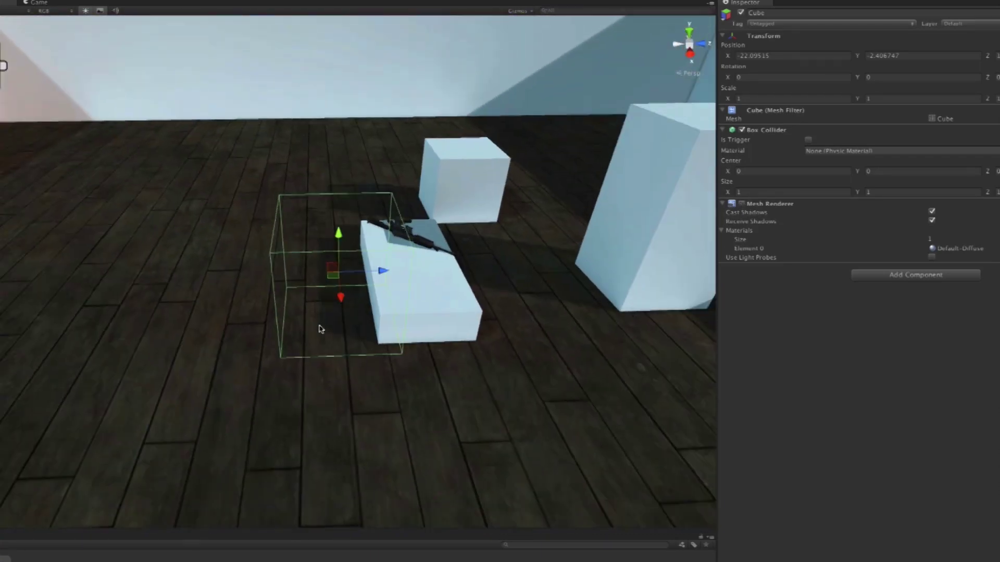
alt+drag(321, 330, 438, 316)
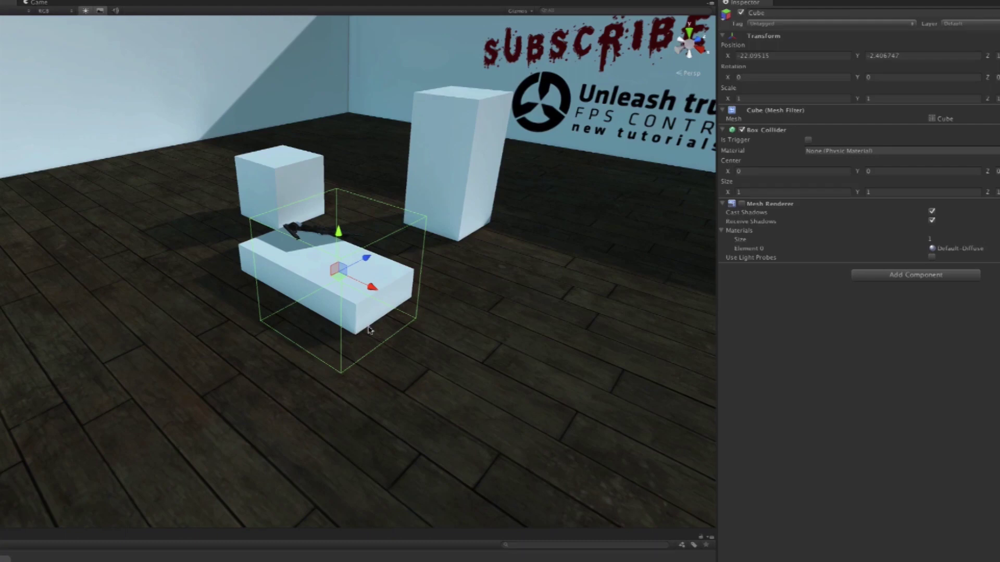
click(808, 141)
Step: Scale the trigger cube along X to about 18 so it stretches across the room
scroll(464, 282, down, 5)
alt+drag(390, 286, 439, 274)
scroll(439, 278, down, 5)
scroll(431, 338, up, 3)
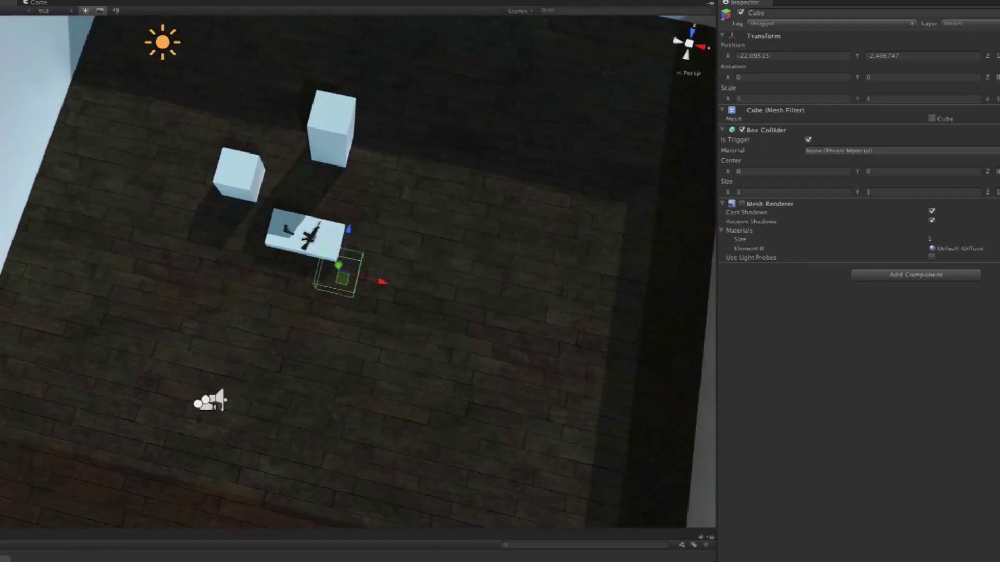
key(r)
drag(384, 282, 692, 359)
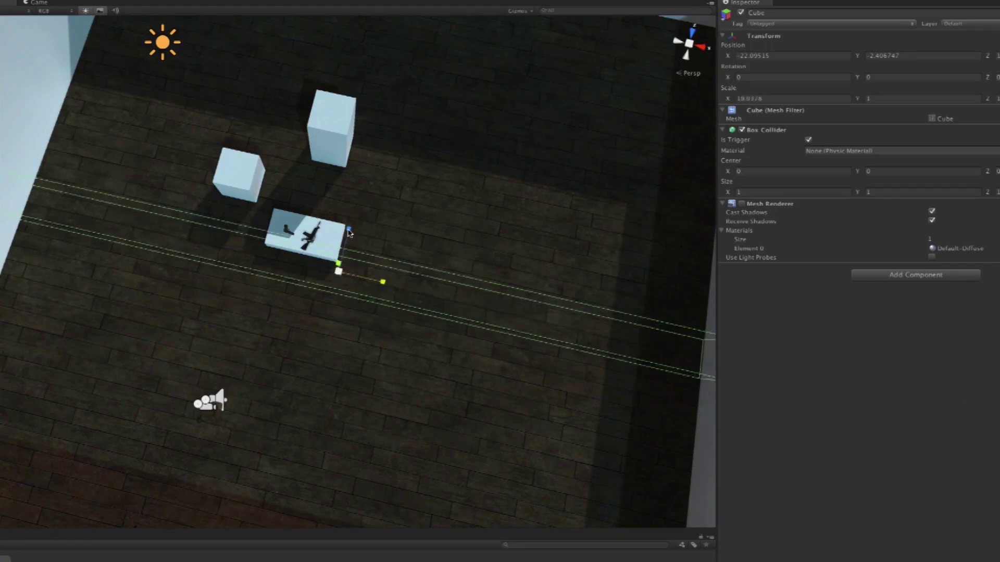
Step: Scale the trigger cube to about 4.26 along Y and 9.82 along Z, and raise it slightly above the floor
drag(348, 229, 401, 13)
alt+drag(407, 319, 144, 70)
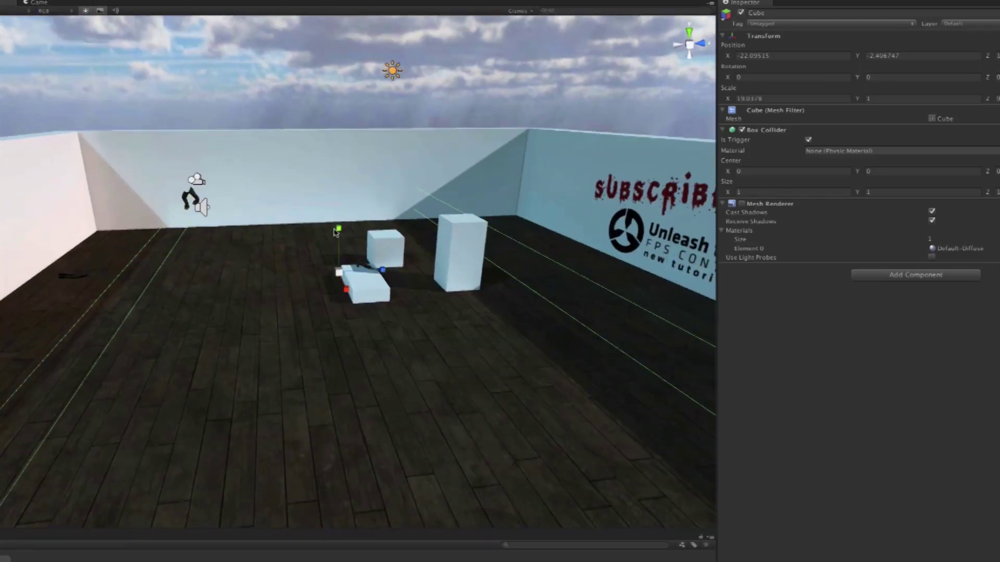
drag(337, 229, 312, 87)
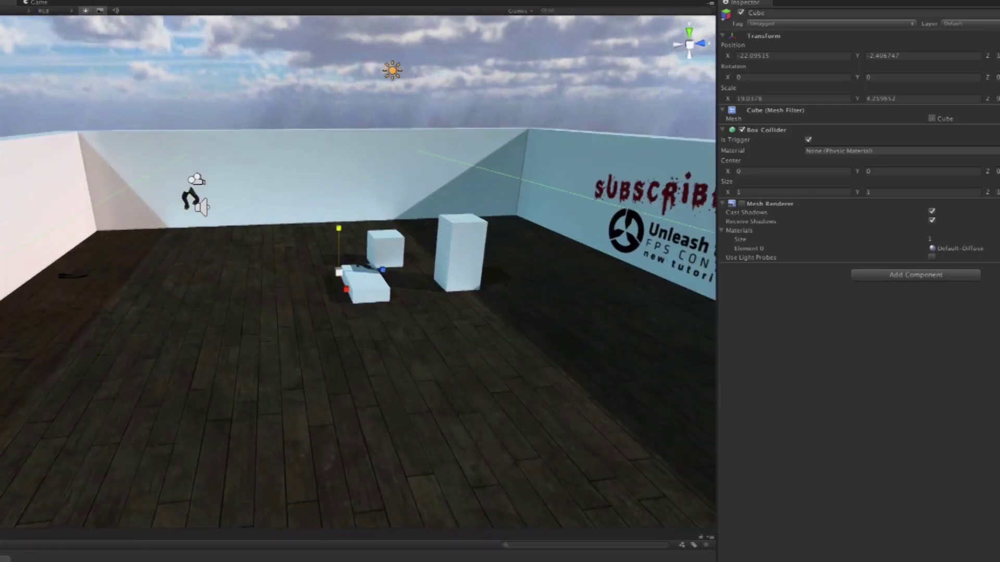
drag(339, 229, 339, 193)
alt+drag(294, 292, 474, 358)
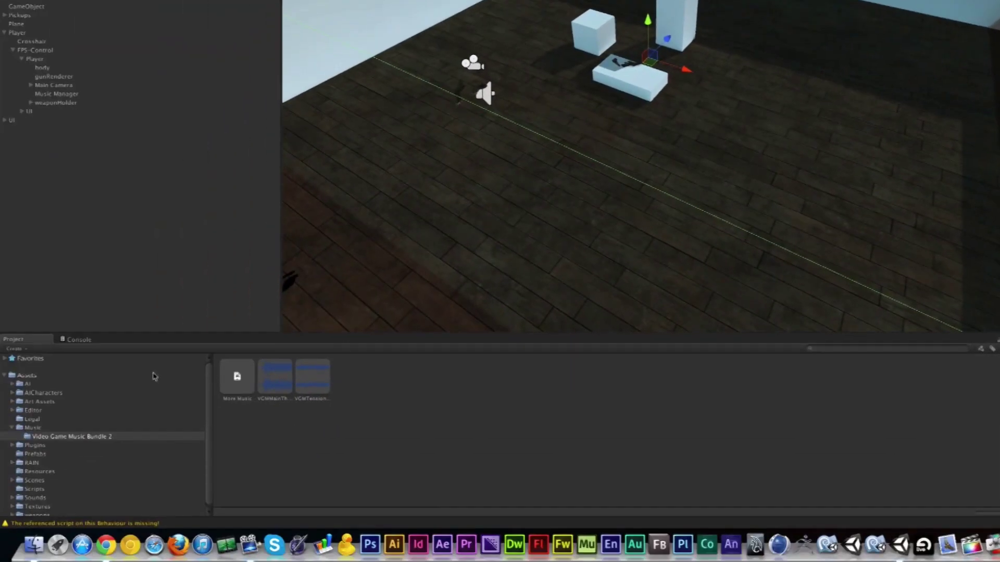
Step: Search all project assets for "ambien" and attach the Ambience script to the trigger cube
click(12, 427)
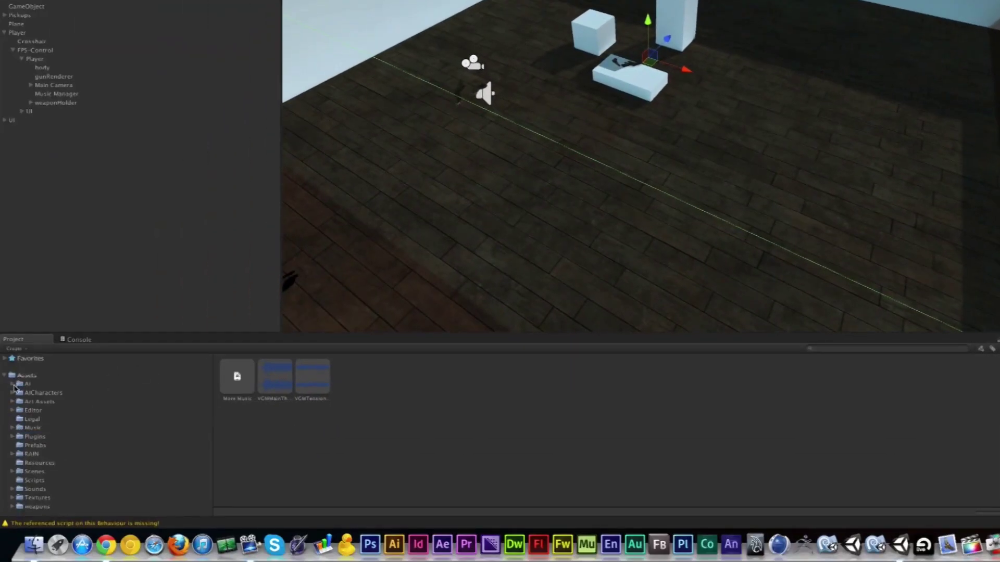
click(24, 376)
click(829, 349)
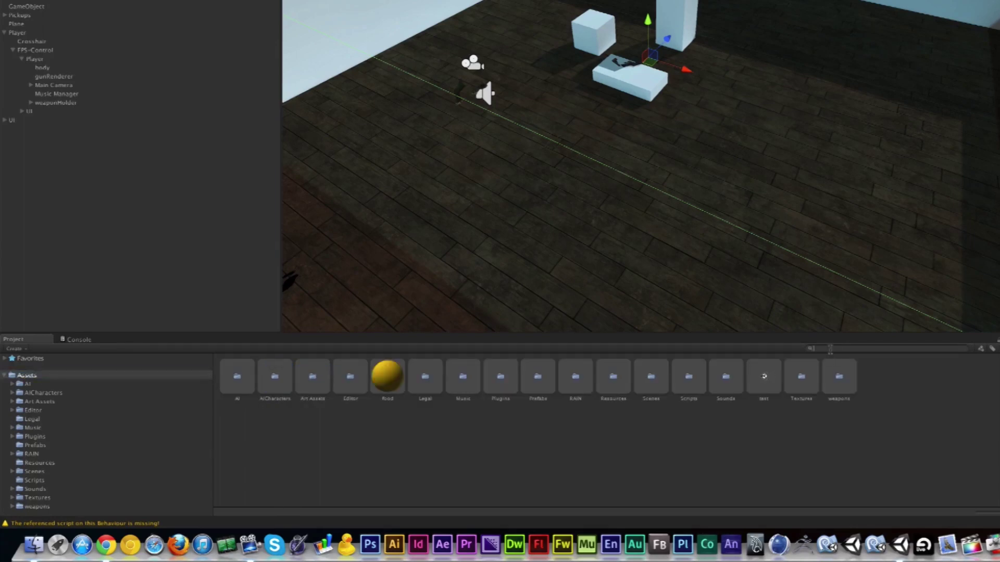
text(ambien)
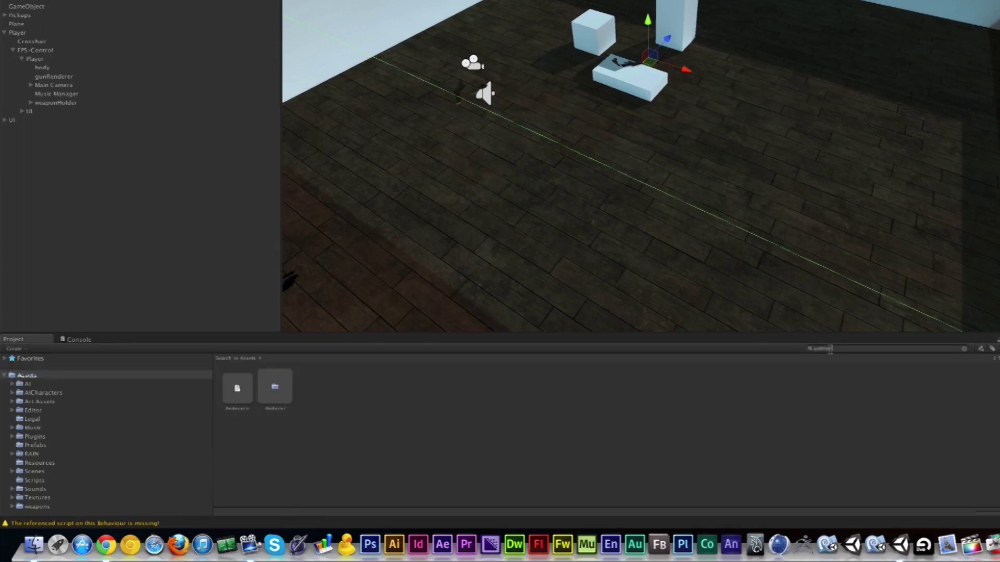
click(244, 388)
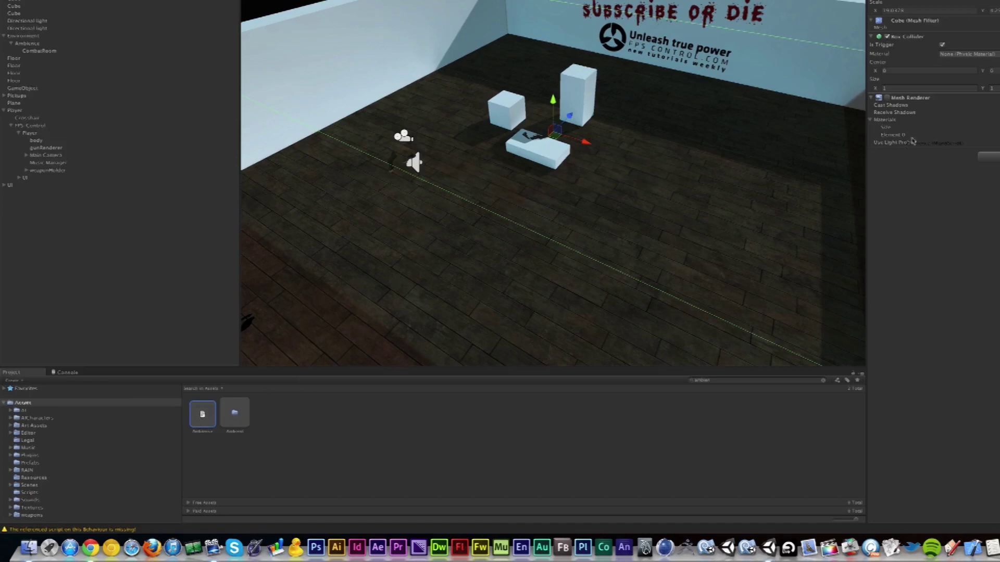
drag(913, 140, 956, 229)
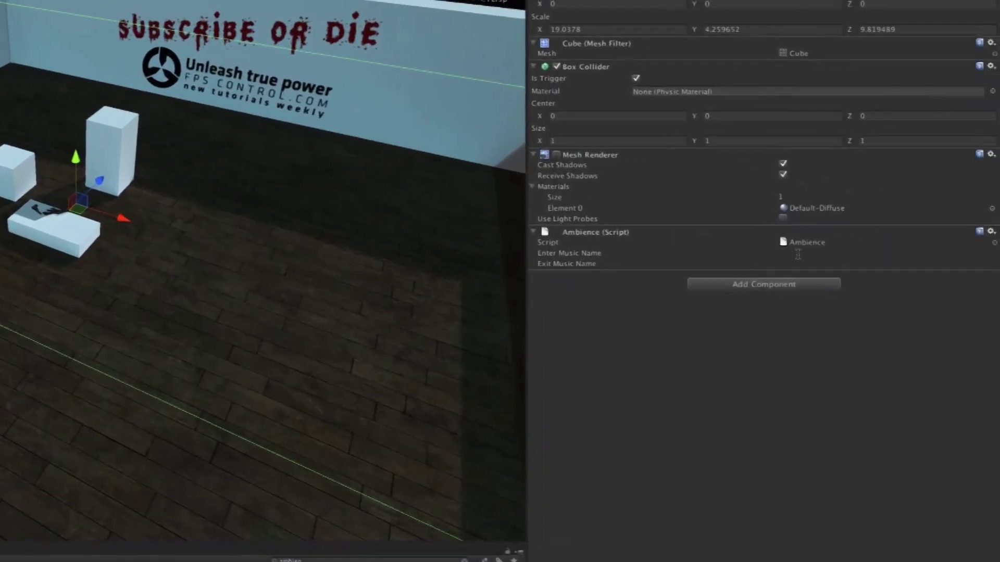
Step: Set the trigger cube's Enter Music Name to TensionMusic in its Ambience script
click(999, 167)
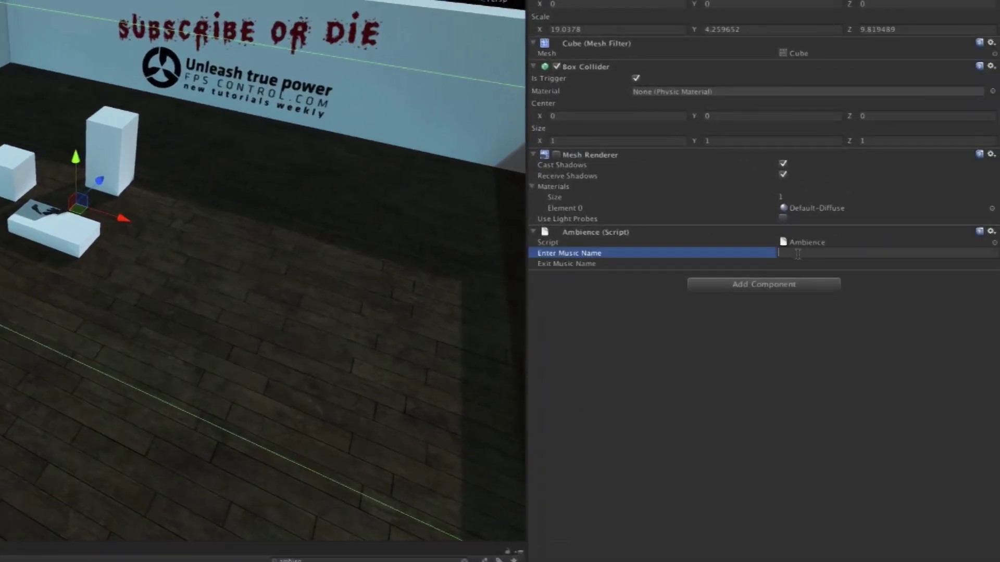
text(TensionMusic)
key(Return)
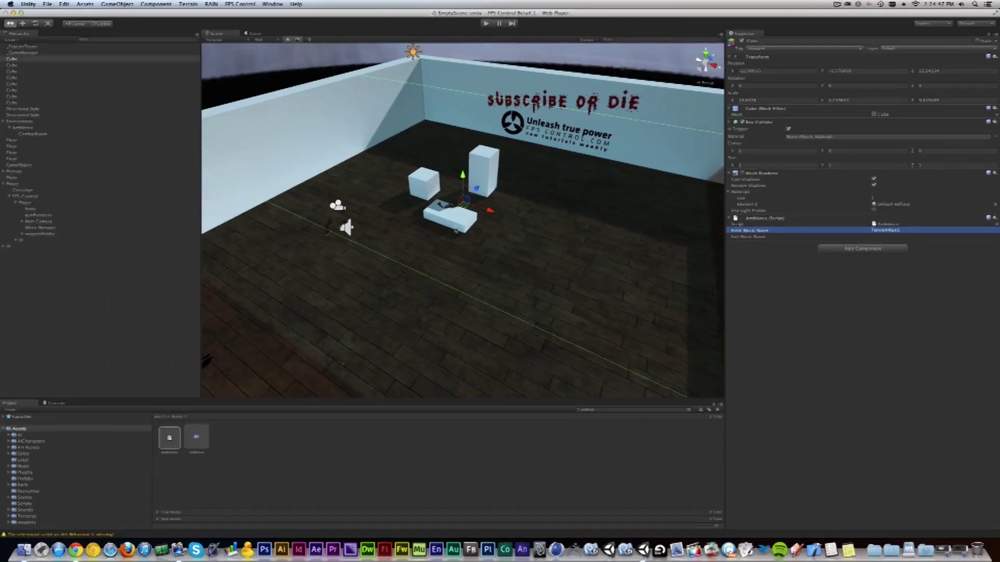
Step: Play-test the scene by walking the player through the new trigger zone, and stop the game
alt+drag(423, 233, 369, 225)
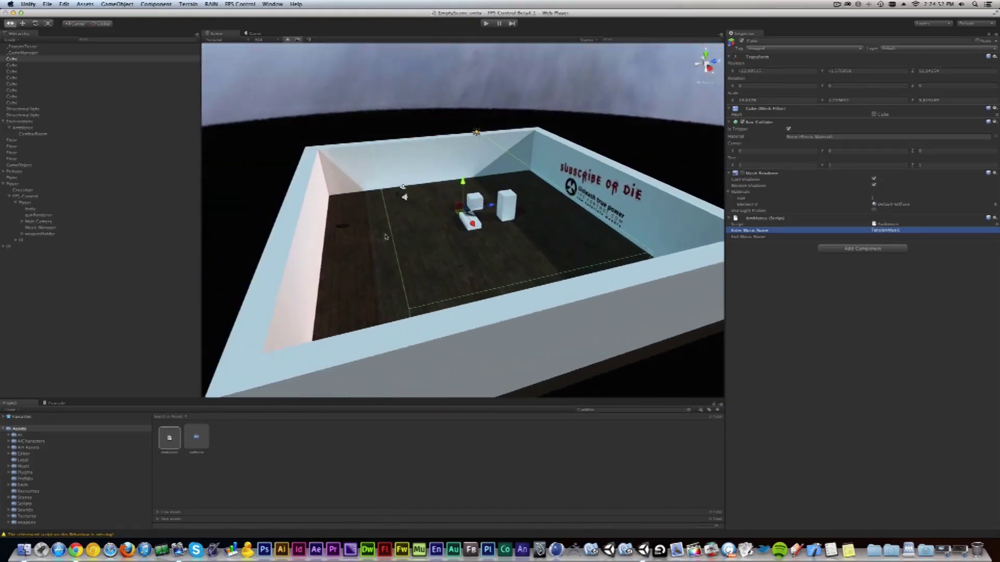
click(486, 23)
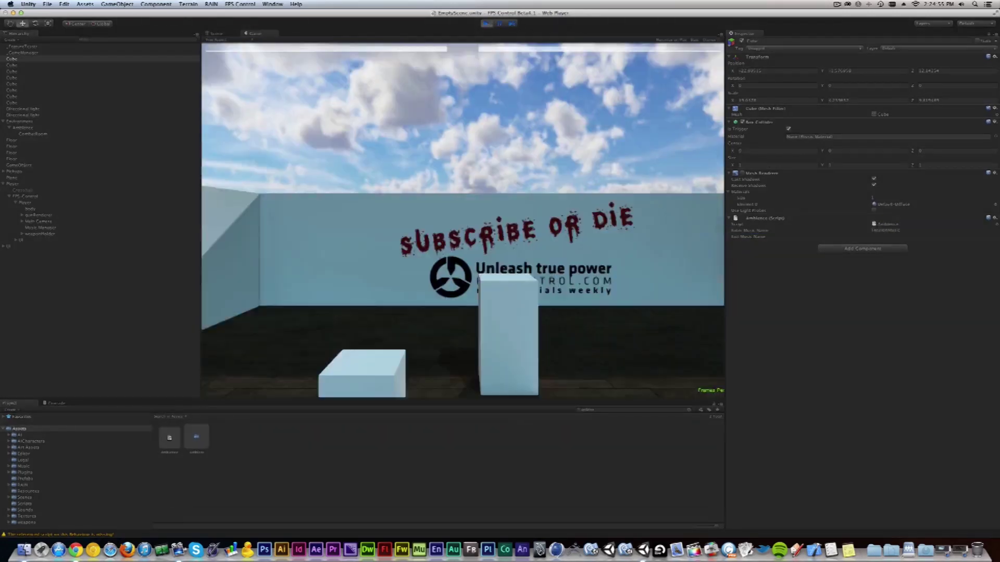
key(w)
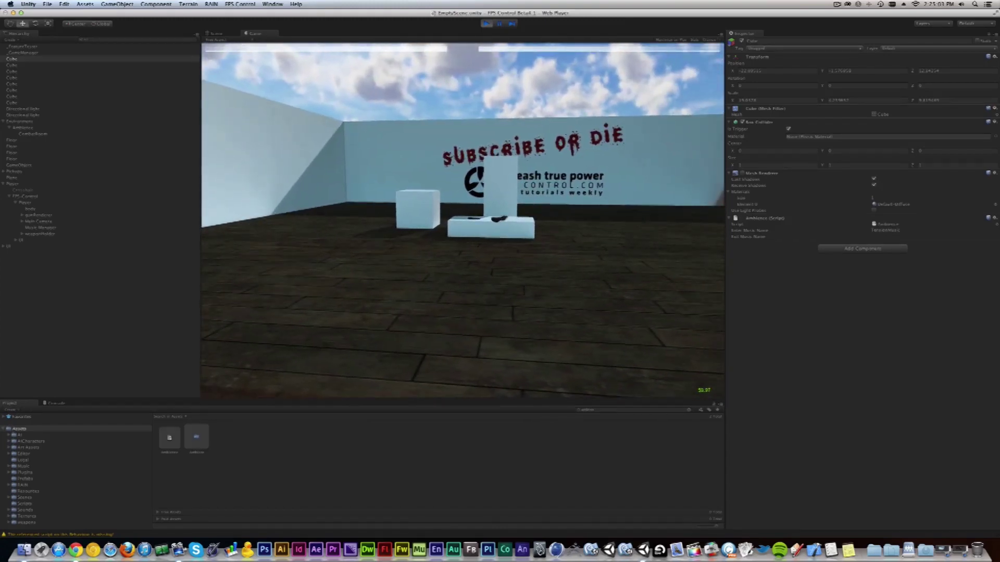
key(Escape)
click(494, 24)
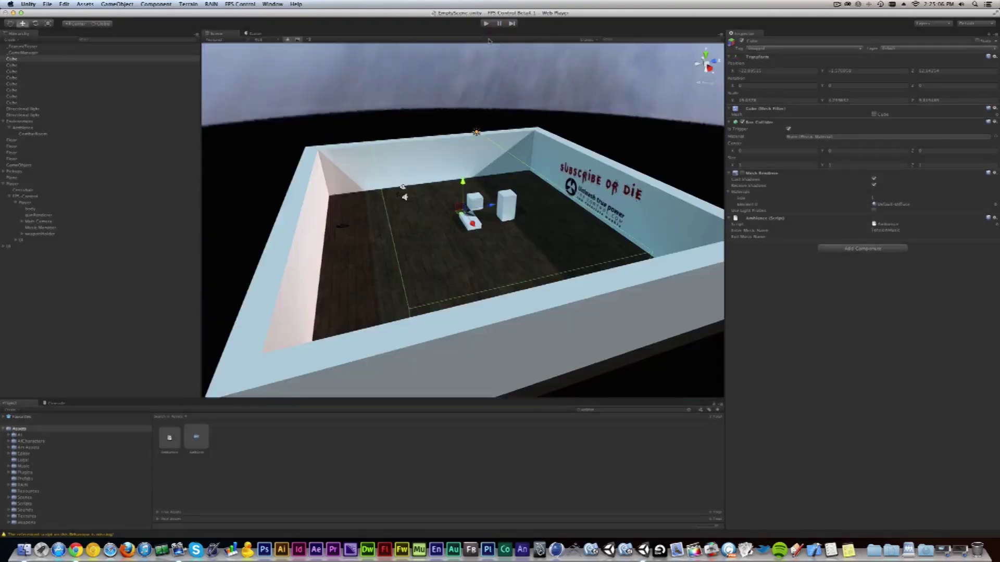
Step: Open the TensionMusic track's settings in the FPS Control editor's Music Control section
click(240, 4)
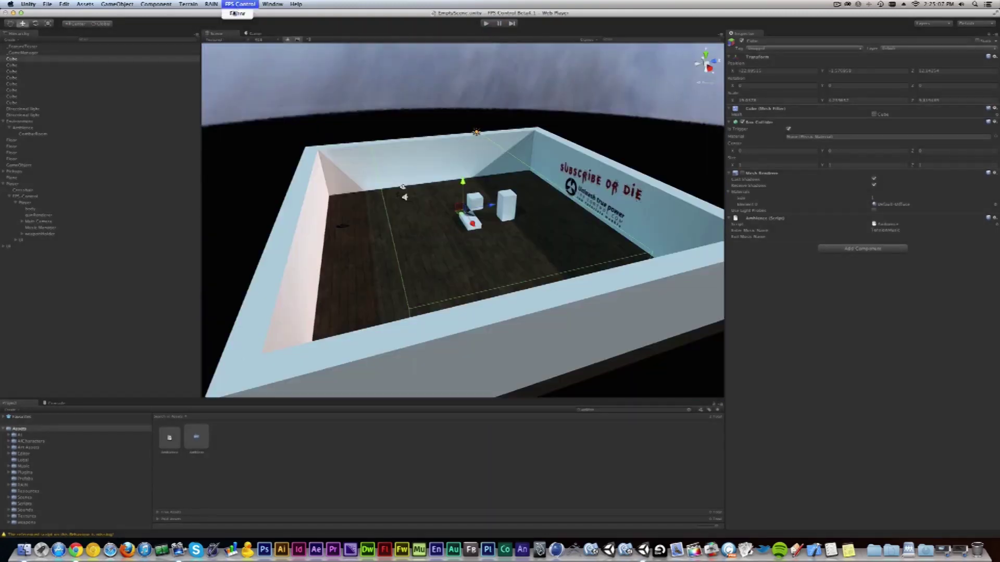
click(238, 14)
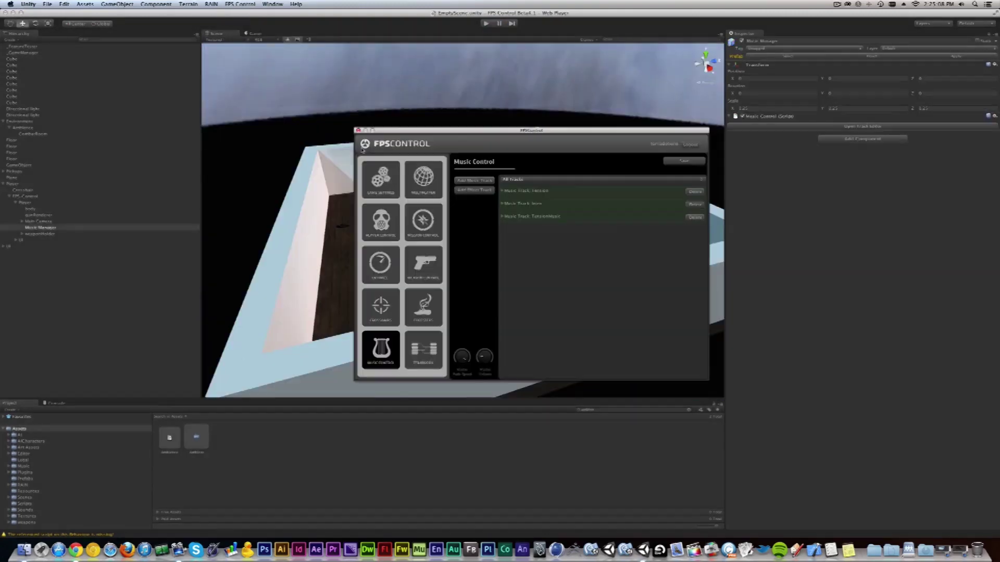
click(503, 216)
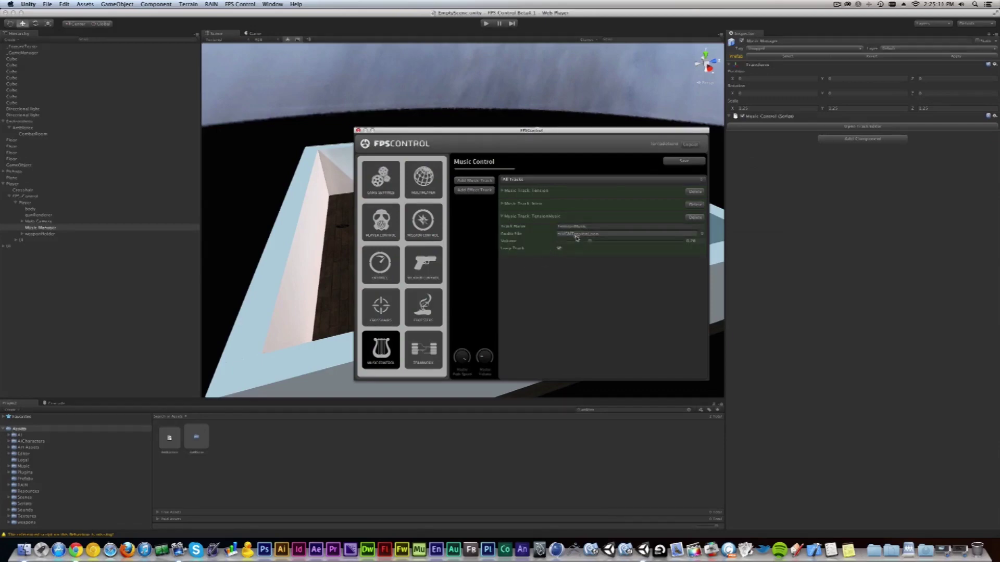